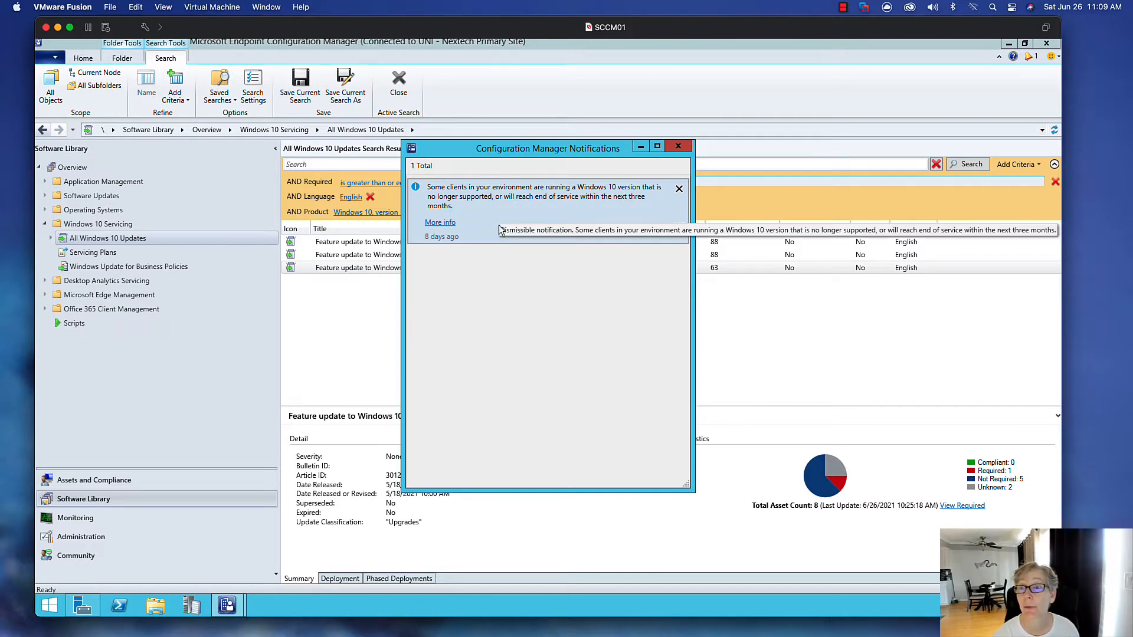
Close the notifications window, switch to the Windows 10 x64 virtual machine and review its device and Windows specifications
{"action": "left_click", "coordinate": [678, 147]}
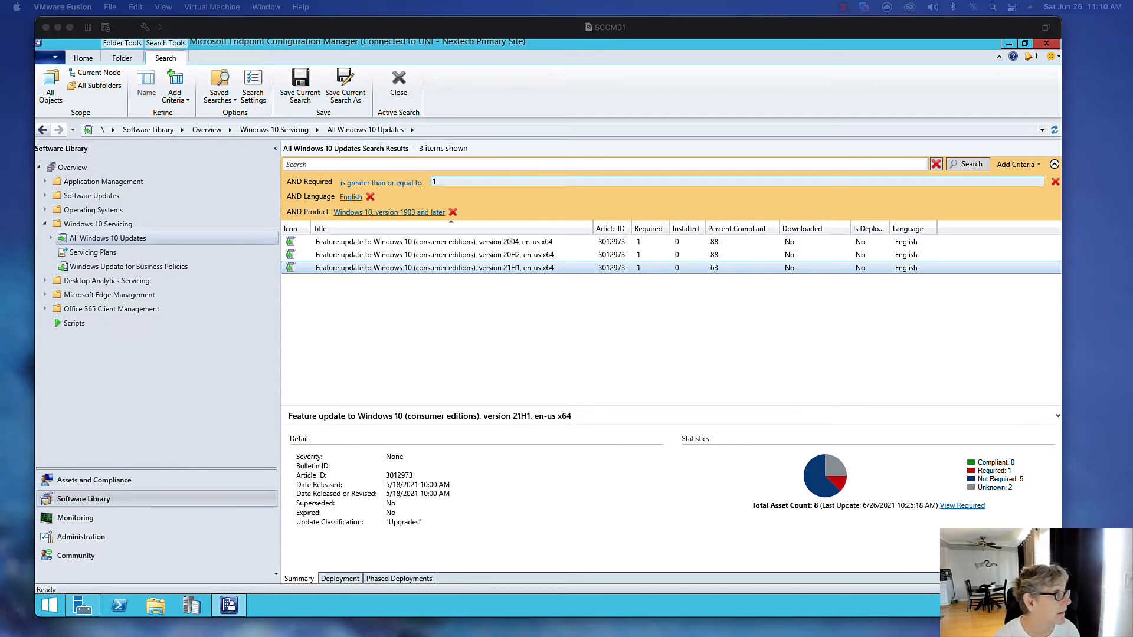
{"action": "left_click_drag", "start_coordinate": [0, 89], "coordinate": [402, 28]}
{"action": "left_click", "coordinate": [425, 228]}
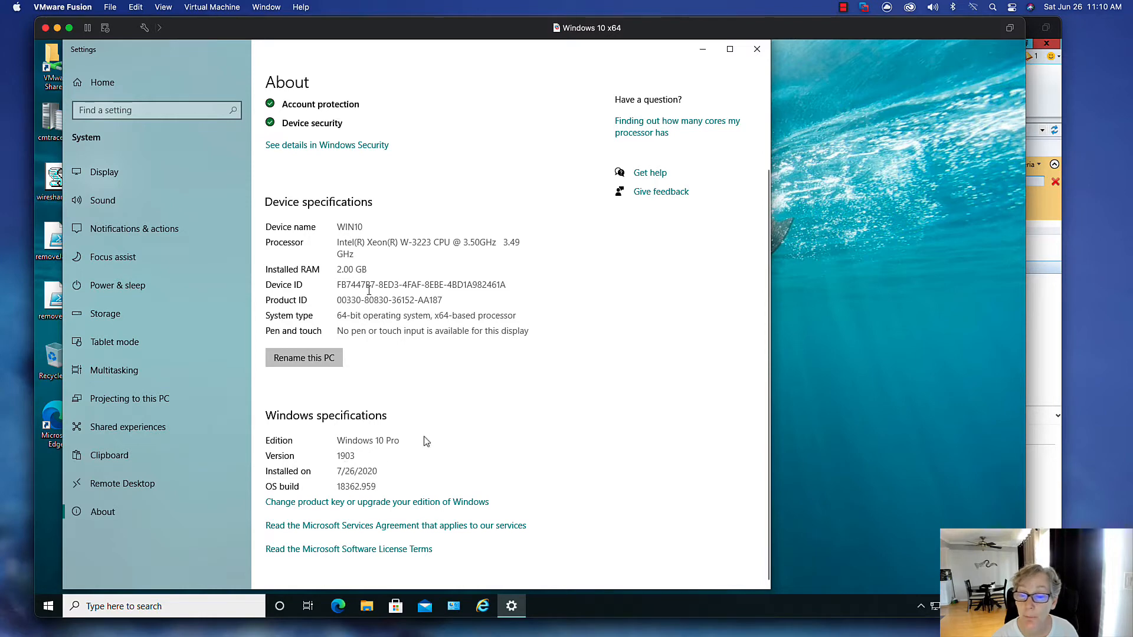
{"action": "scroll", "coordinate": [433, 437], "scroll_direction": "up", "scroll_amount": 2}
{"action": "scroll", "coordinate": [436, 431], "scroll_direction": "down", "scroll_amount": 3}
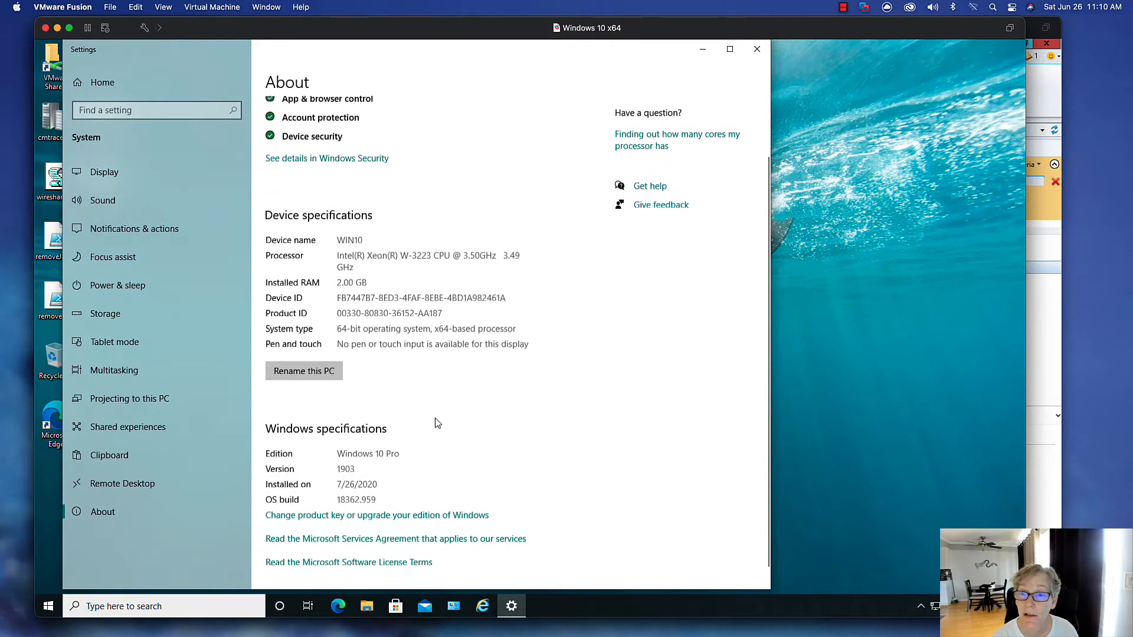
{"action": "scroll", "coordinate": [432, 410], "scroll_direction": "up", "scroll_amount": 3}
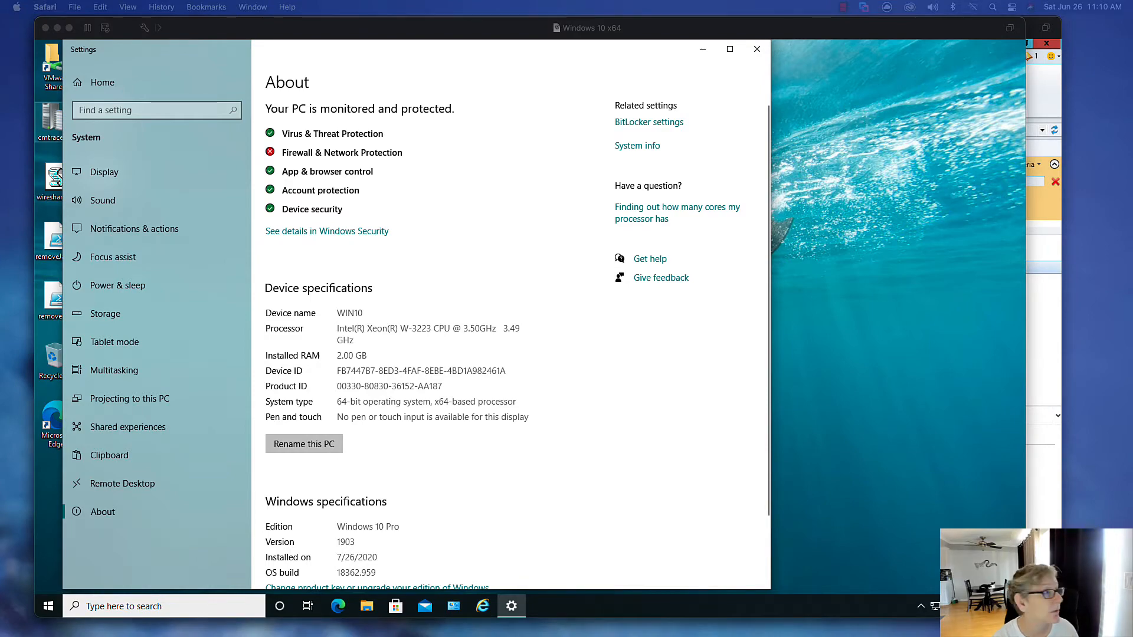
Switch to Safari, review the Windows 10 Home and Pro release support dates, and return to the SCCM01 virtual machine
{"action": "left_click_drag", "start_coordinate": [0, 65], "coordinate": [235, 28]}
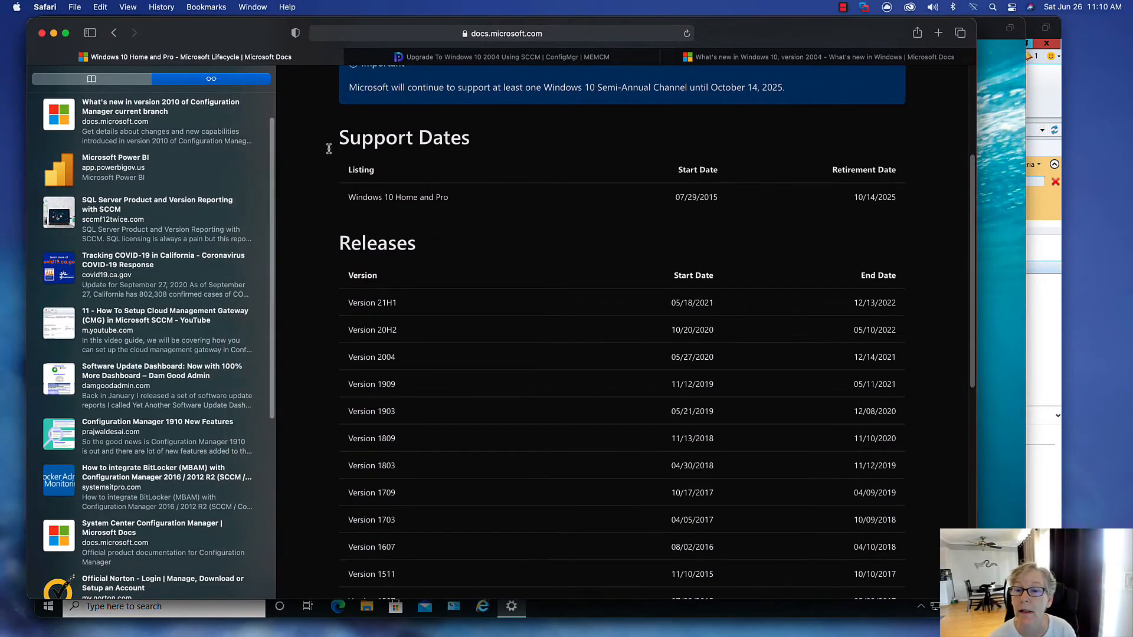
{"action": "scroll", "coordinate": [521, 382], "scroll_direction": "down", "scroll_amount": 2}
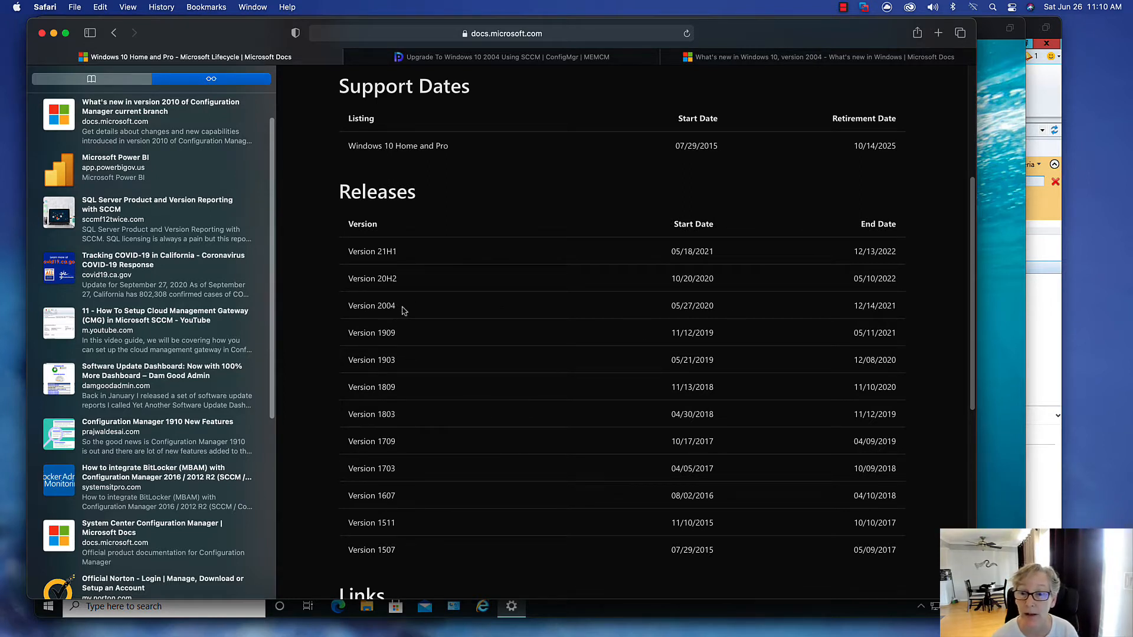
{"action": "left_click_drag", "start_coordinate": [150, 45], "coordinate": [138, 45]}
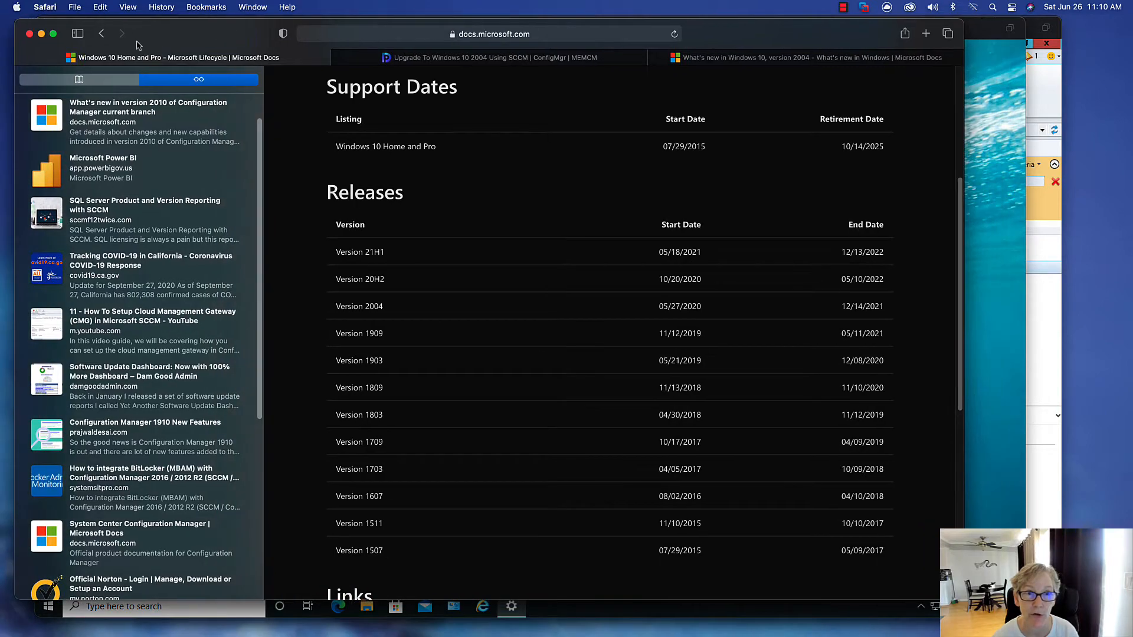
{"action": "left_click", "coordinate": [42, 34]}
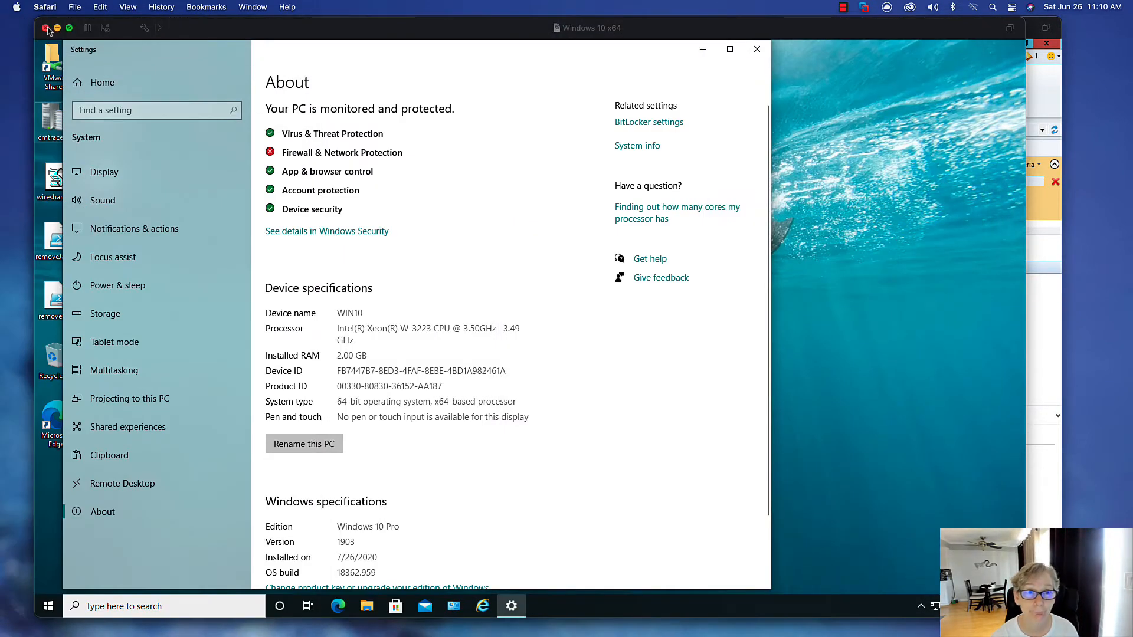
{"action": "left_click", "coordinate": [58, 27]}
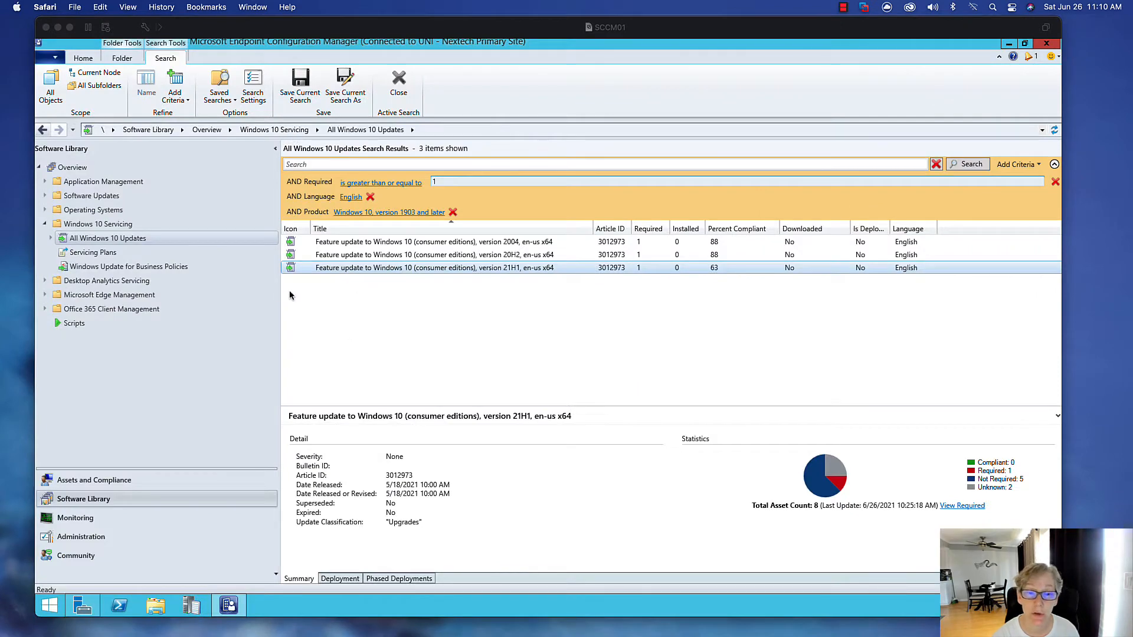
Open the Software Update Point component properties for the Nextech Primary Site in the Administration workspace
{"action": "left_click", "coordinate": [104, 542]}
{"action": "left_click", "coordinate": [104, 542]}
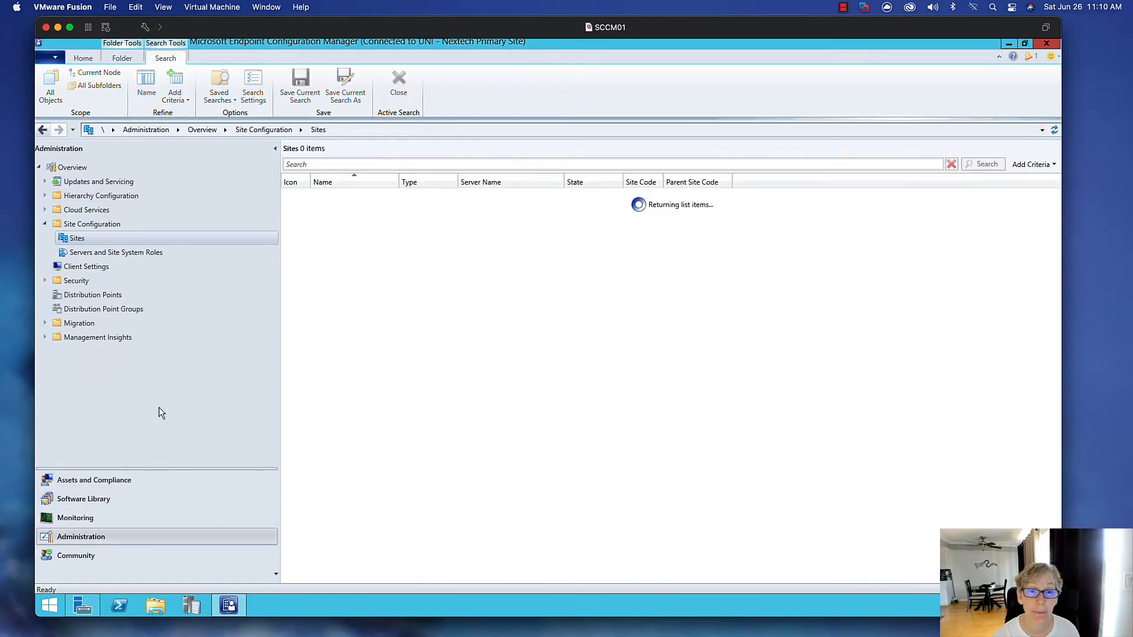
{"action": "left_click", "coordinate": [388, 196]}
{"action": "right_click", "coordinate": [387, 196]}
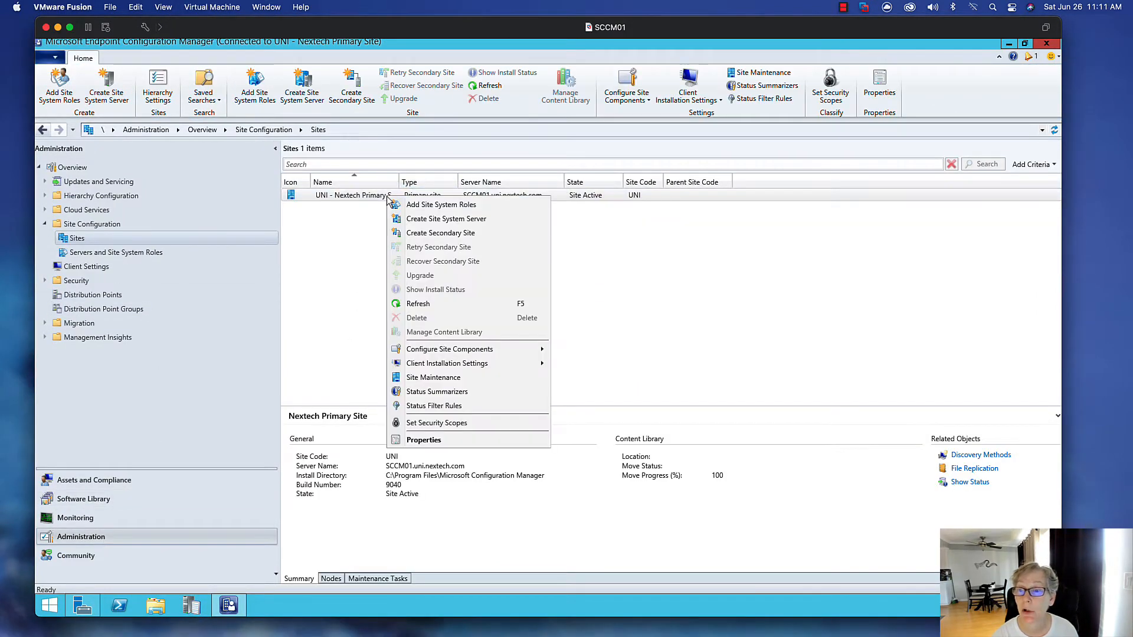
{"action": "mouse_move", "coordinate": [487, 351]}
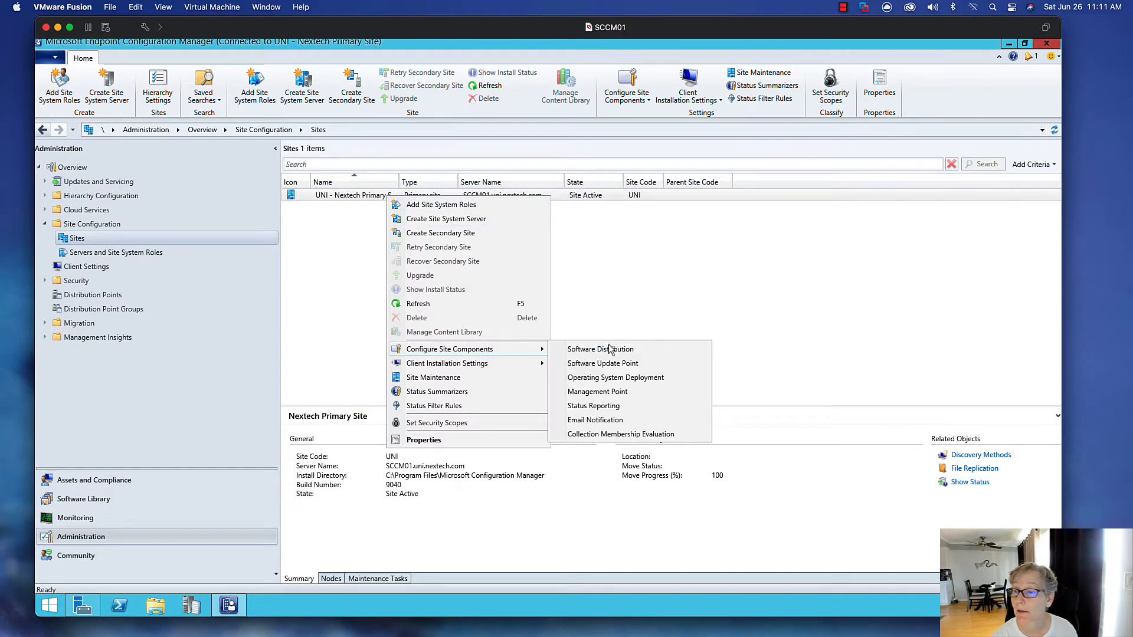
{"action": "left_click", "coordinate": [597, 364]}
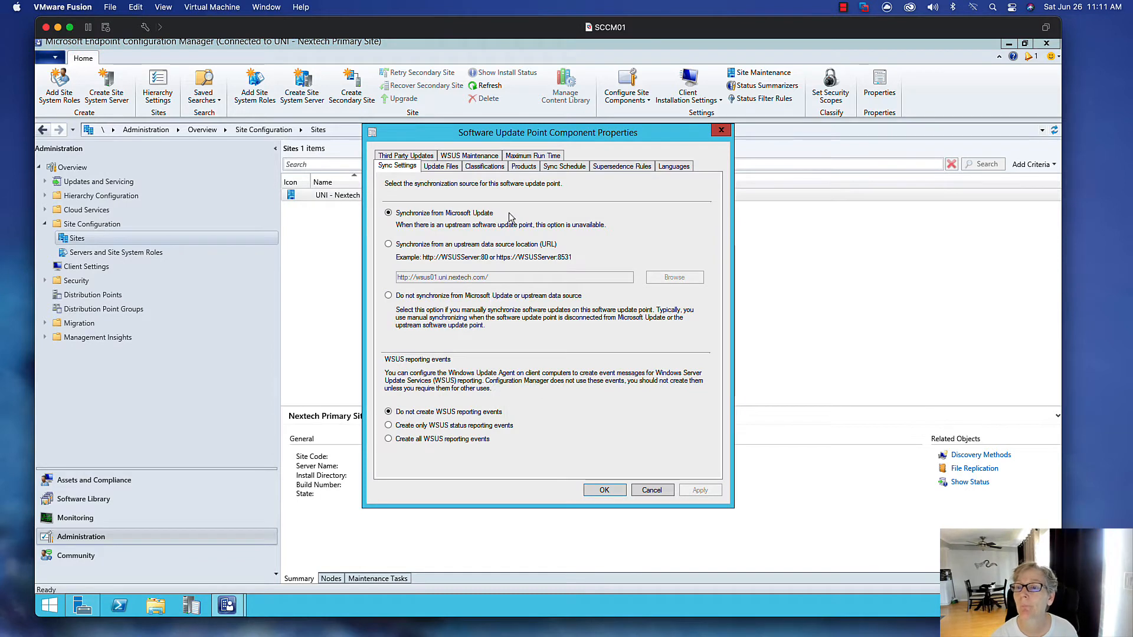
Check the selected update classifications and the Windows 10 entries in the product list, then dismiss the properties without changes
{"action": "left_click", "coordinate": [493, 167]}
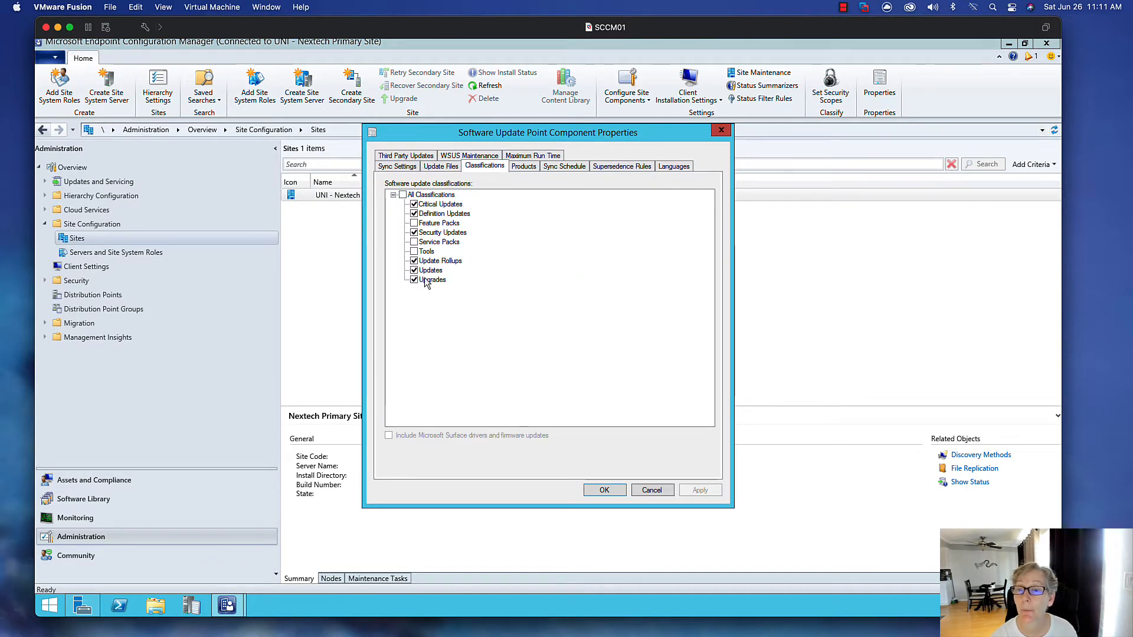
{"action": "left_click", "coordinate": [524, 167]}
{"action": "left_click_drag", "start_coordinate": [709, 207], "coordinate": [711, 353]}
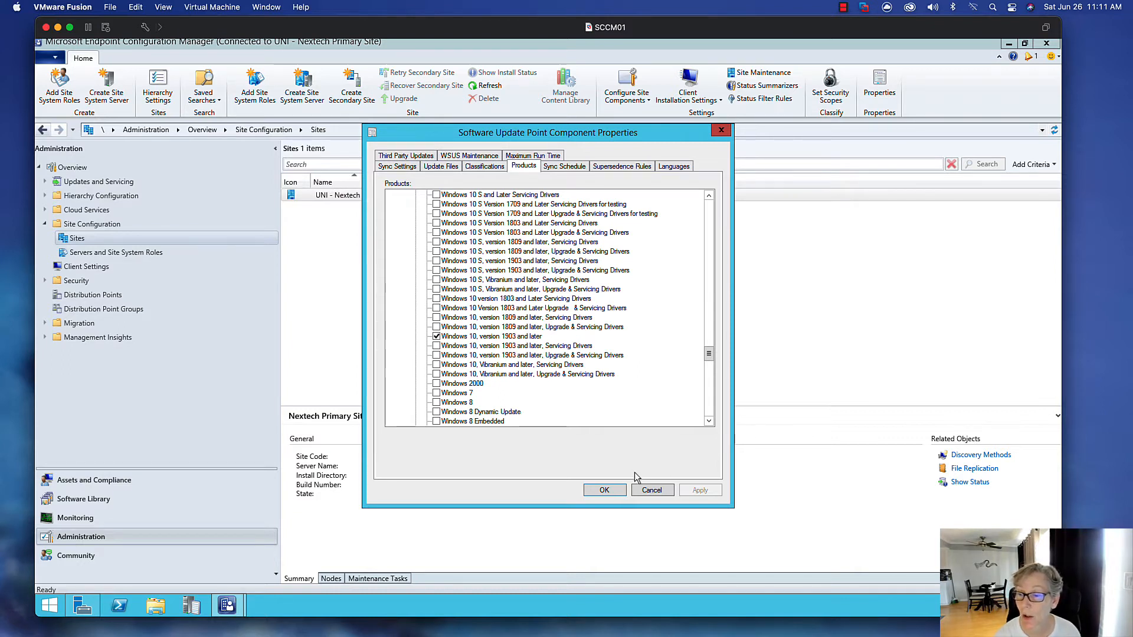
{"action": "left_click", "coordinate": [652, 490]}
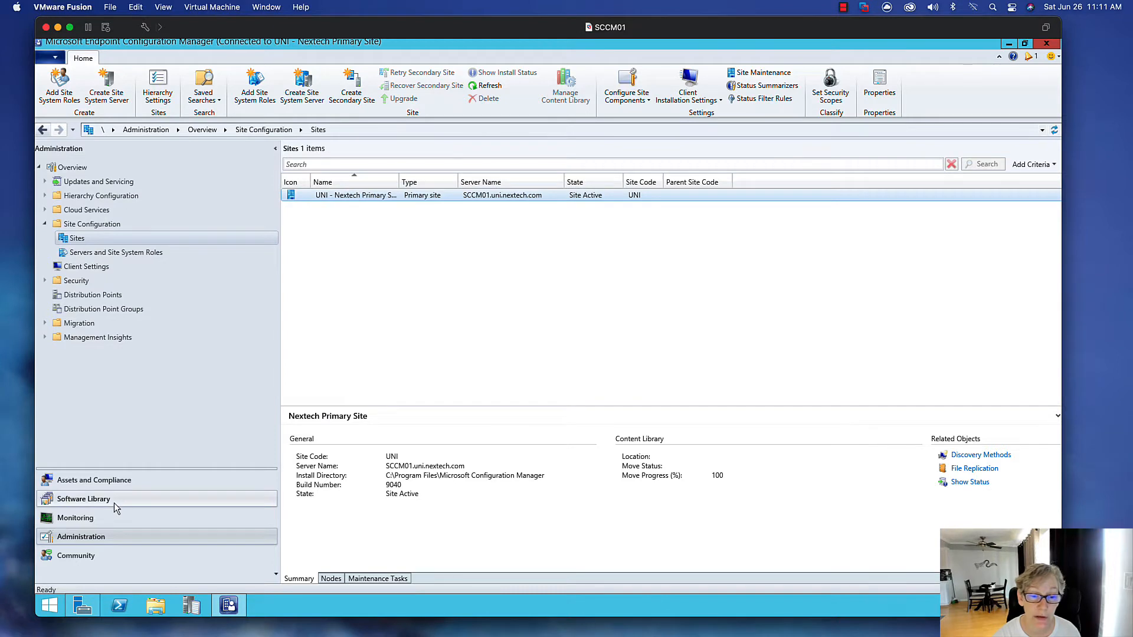
Add Required, Language and Product as search criteria for All Windows 10 Updates in the Software Library
{"action": "left_click", "coordinate": [92, 501]}
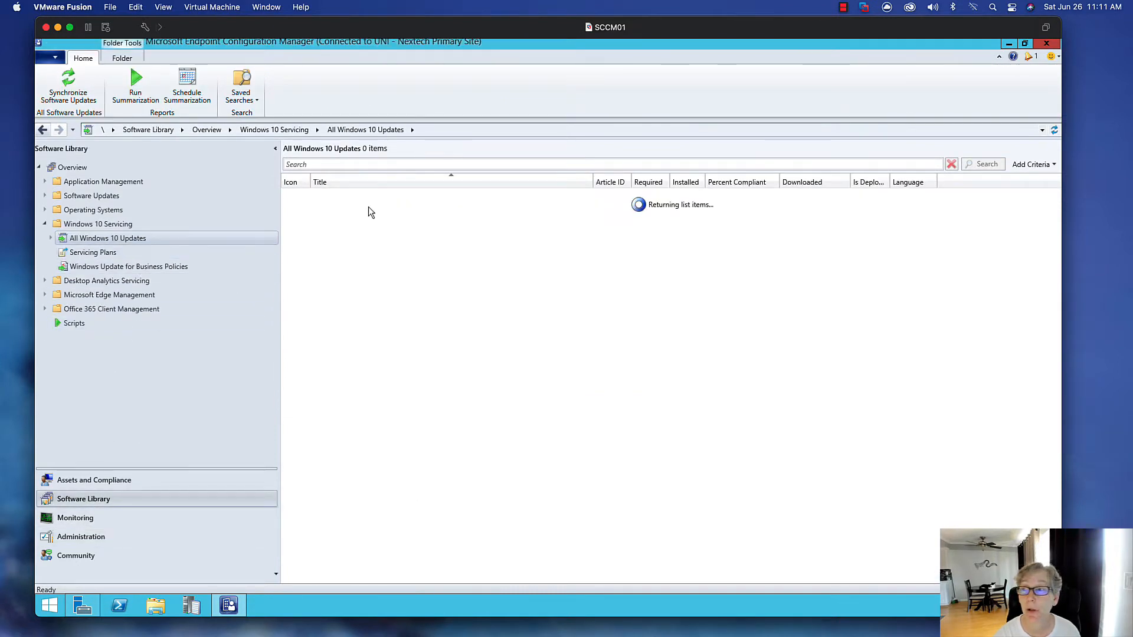
{"action": "left_click", "coordinate": [1030, 165]}
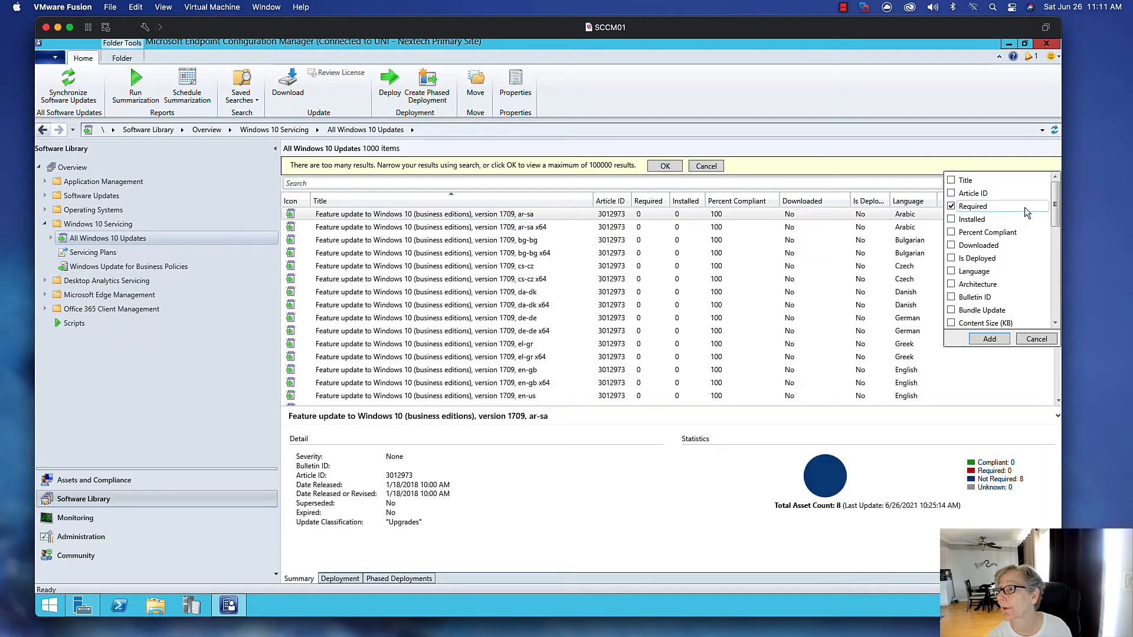
{"action": "left_click", "coordinate": [1025, 208]}
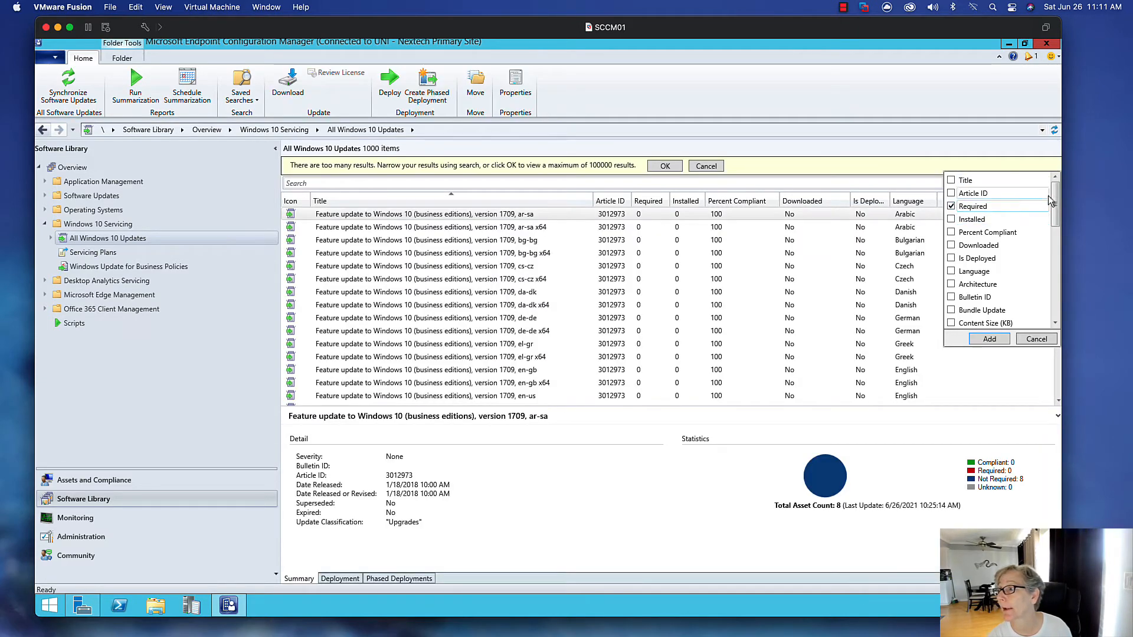
{"action": "left_click", "coordinate": [979, 272]}
{"action": "left_click_drag", "start_coordinate": [1056, 217], "coordinate": [1034, 260]}
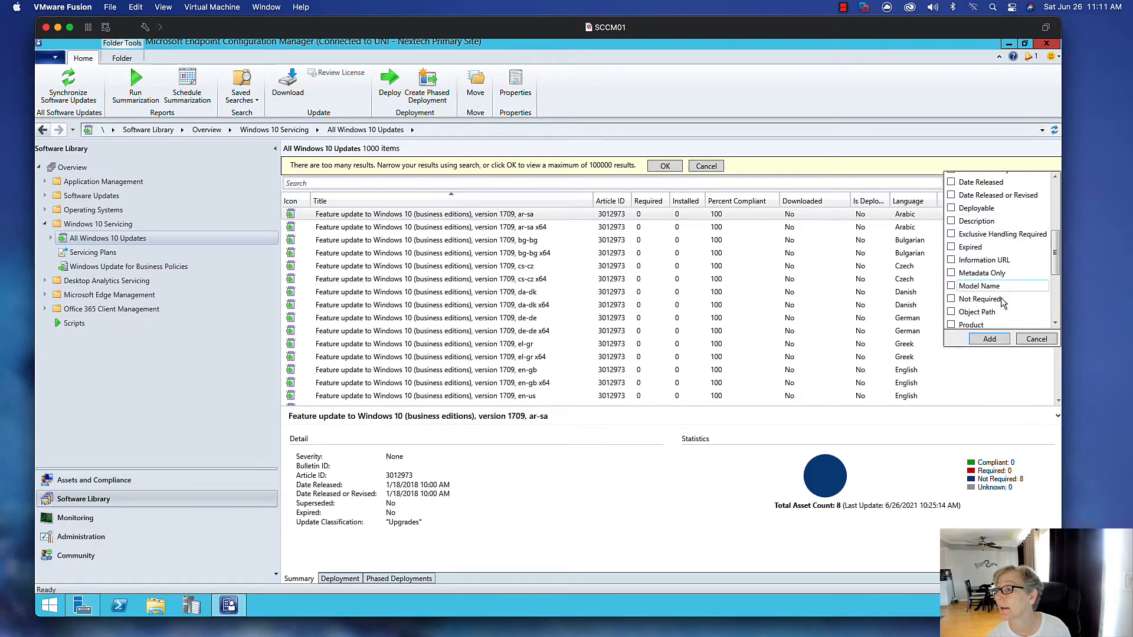
{"action": "left_click", "coordinate": [952, 324]}
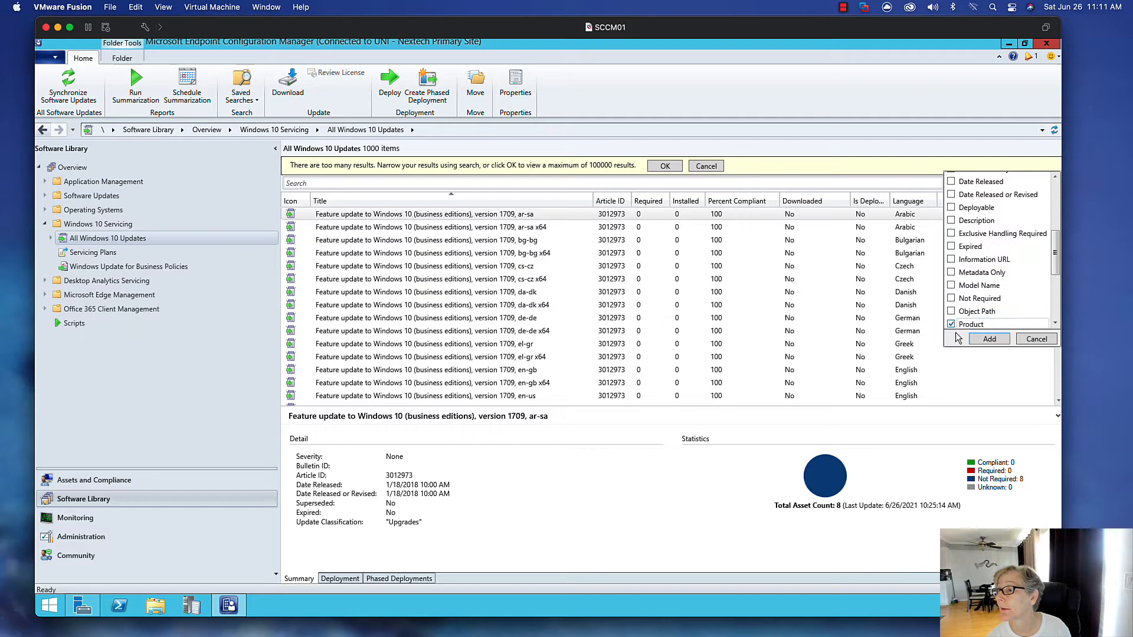
{"action": "left_click", "coordinate": [989, 338]}
Search for updates with Required greater than or equal to 1, language English and product Windows 10, version 1903 and later
{"action": "left_click", "coordinate": [463, 200]}
{"action": "type", "text": "1"}
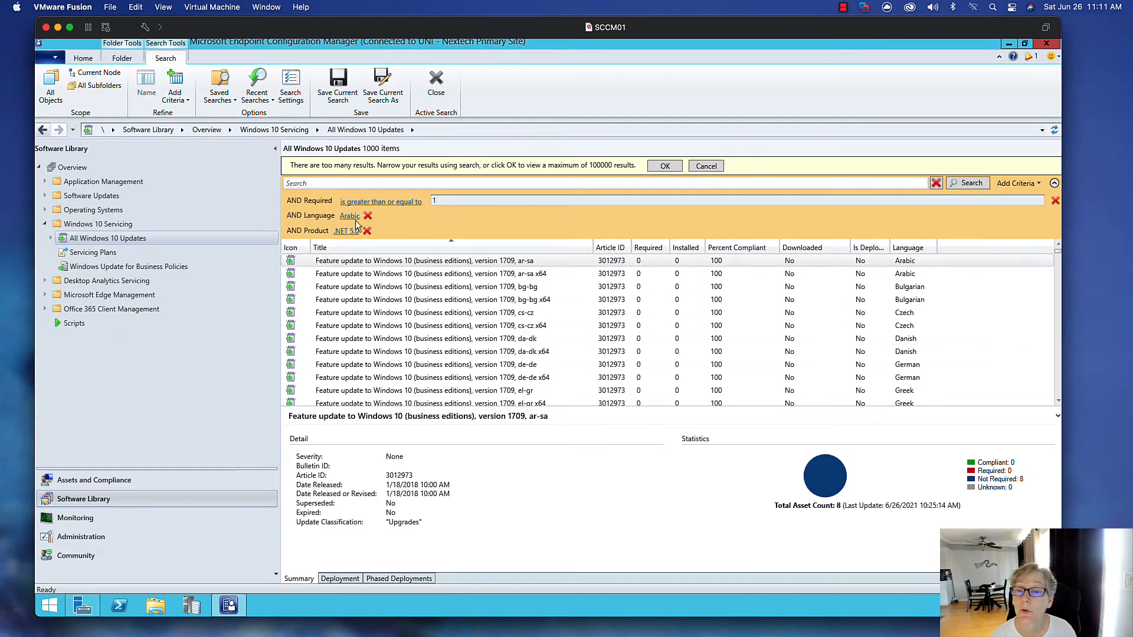
{"action": "left_click", "coordinate": [353, 217]}
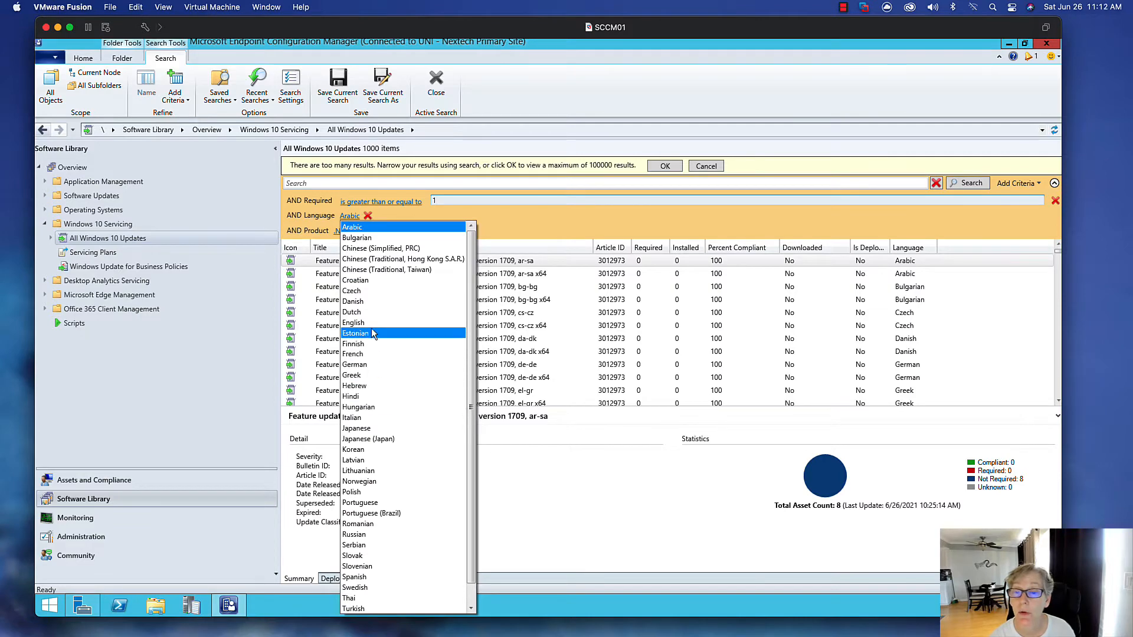
{"action": "left_click", "coordinate": [370, 324]}
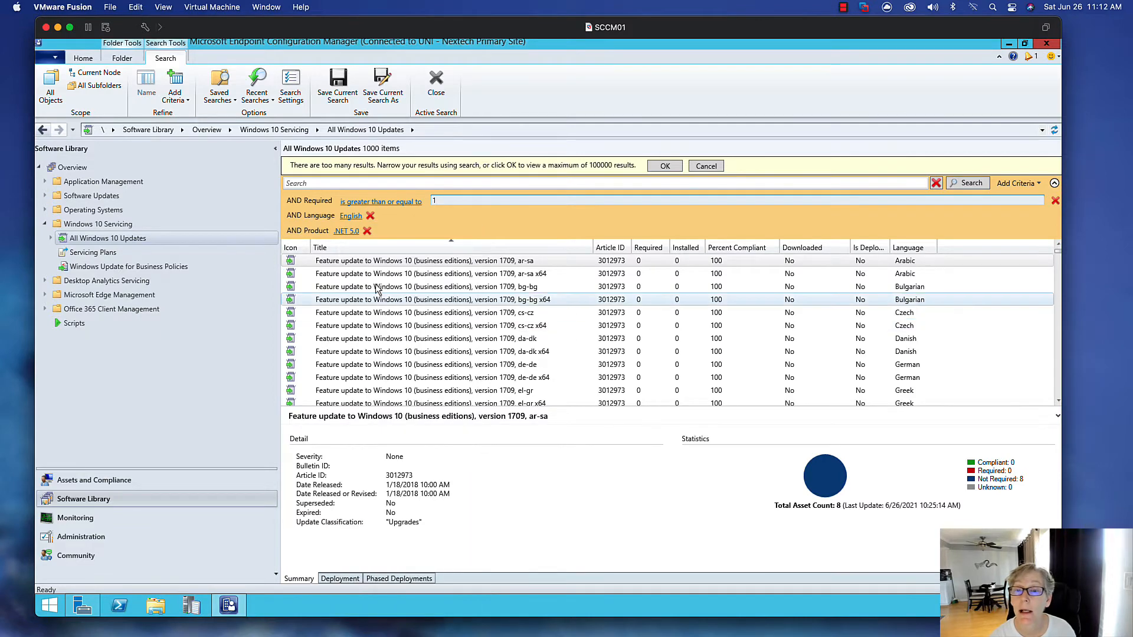
{"action": "left_click", "coordinate": [348, 231]}
{"action": "scroll", "coordinate": [624, 270], "scroll_direction": "down", "scroll_amount": 6}
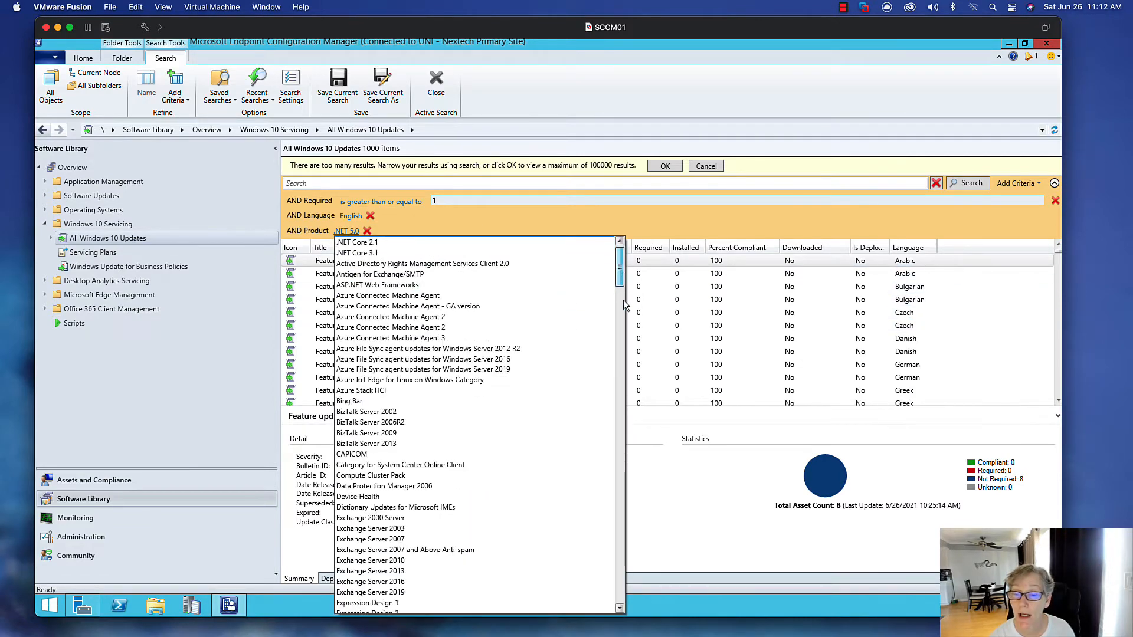
{"action": "left_click_drag", "start_coordinate": [626, 326], "coordinate": [626, 531]}
{"action": "left_click", "coordinate": [401, 431]}
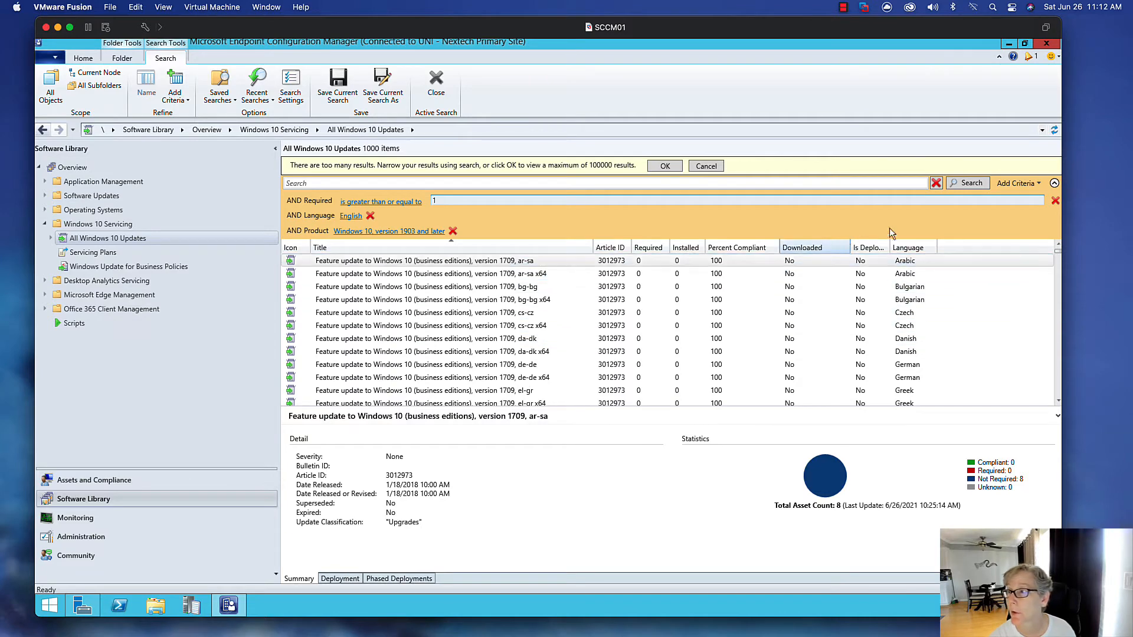
{"action": "left_click", "coordinate": [960, 184]}
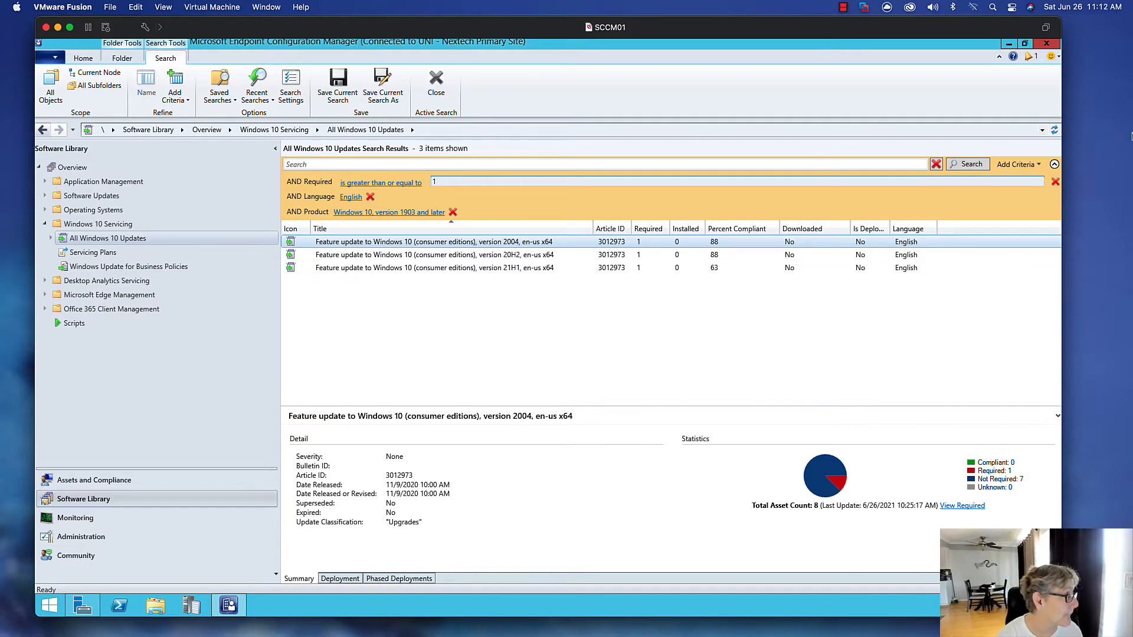
Switch to File Explorer on the server and open the packages folder on the SCCM (E:) drive
{"action": "key", "text": "super+Tab"}
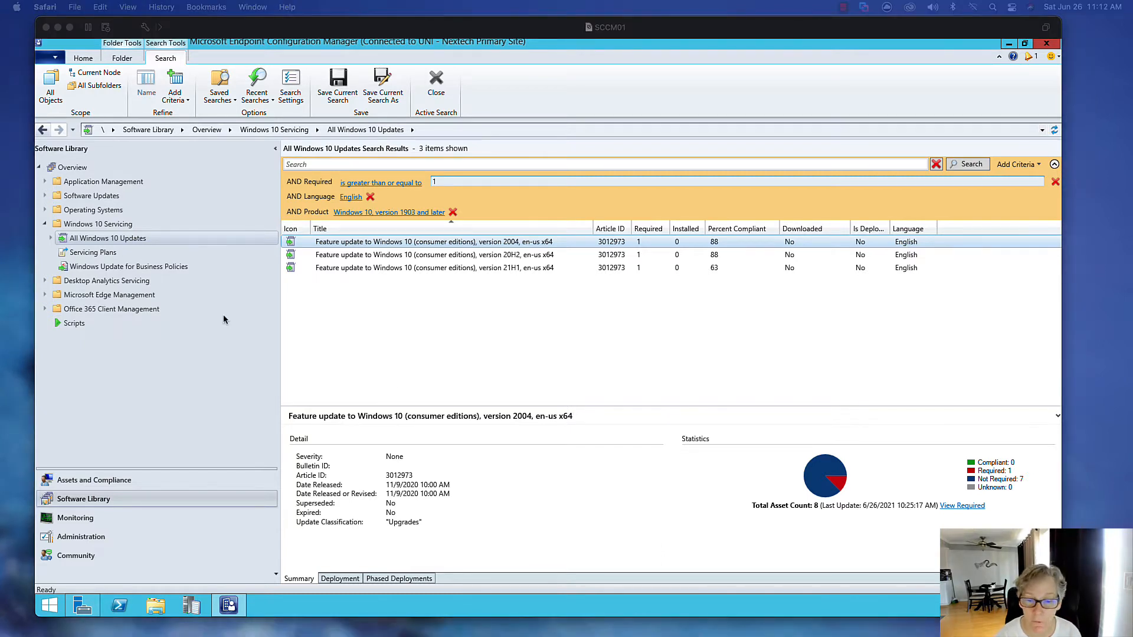
{"action": "left_click", "coordinate": [155, 605]}
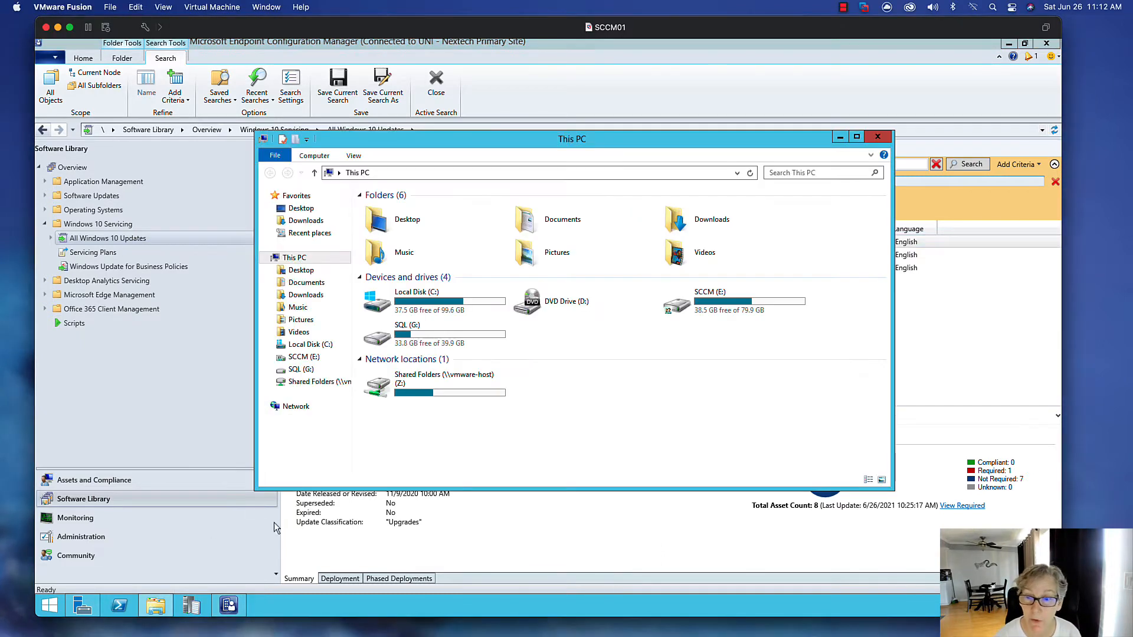
{"action": "double_click", "coordinate": [732, 301]}
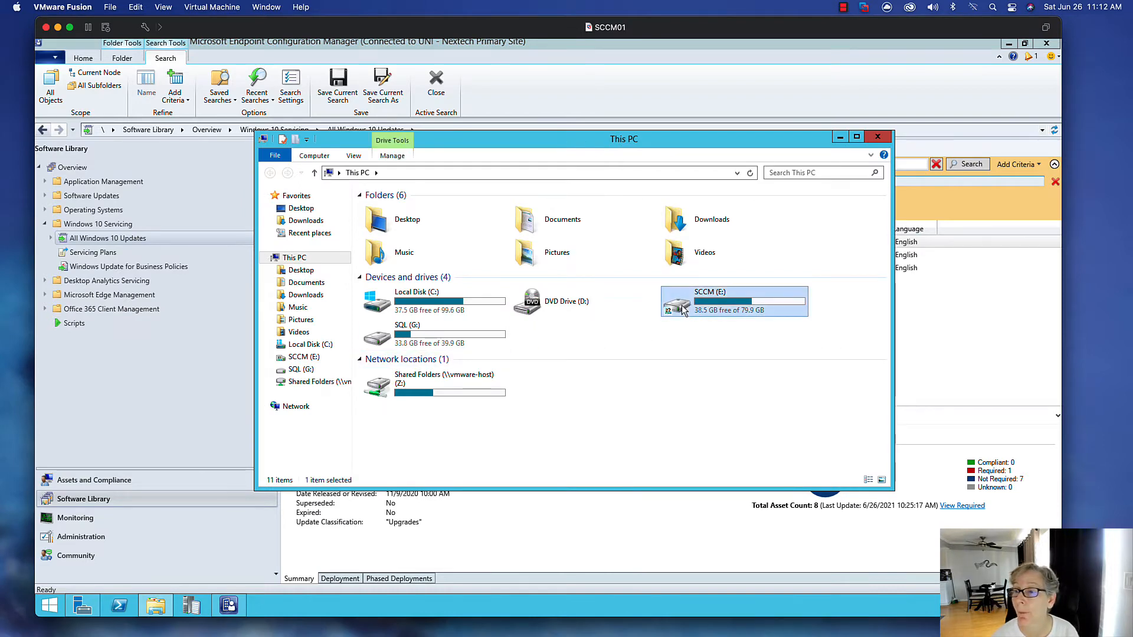
{"action": "double_click", "coordinate": [424, 259]}
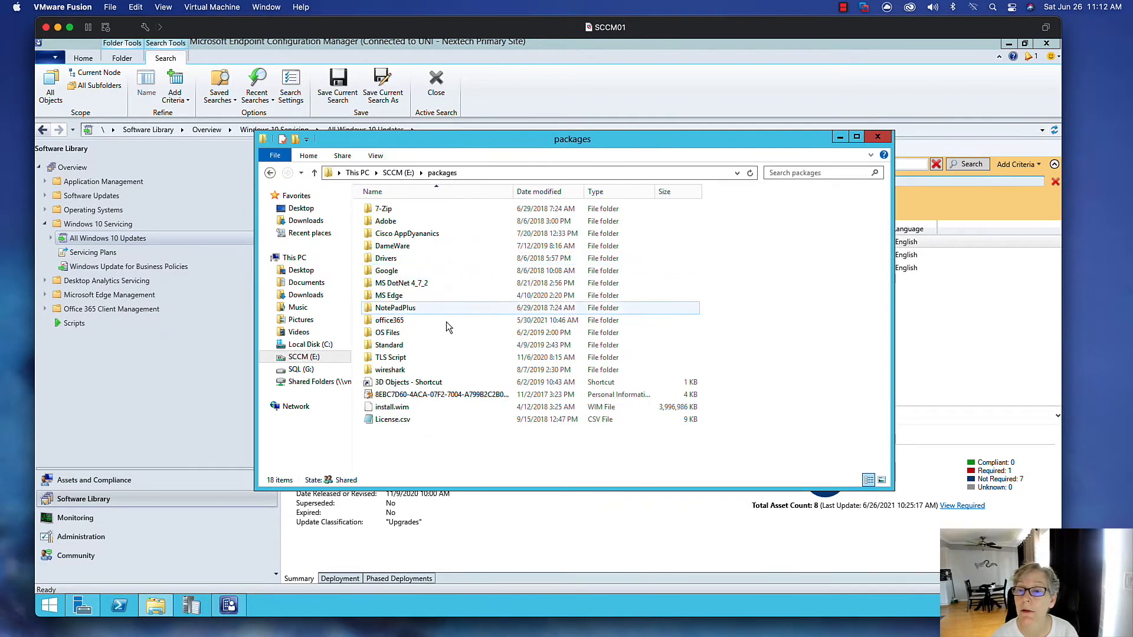
Create a folder named Windows 10 Update inside the packages folder and open it
{"action": "right_click", "coordinate": [419, 451]}
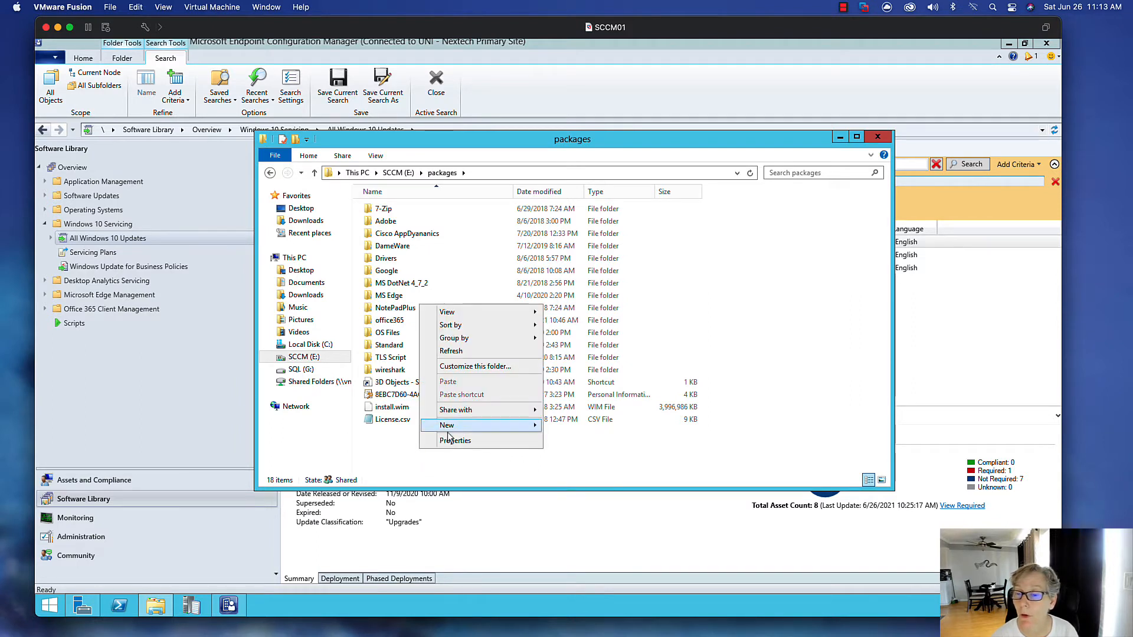
{"action": "mouse_move", "coordinate": [500, 426]}
{"action": "left_click", "coordinate": [554, 425]}
{"action": "type", "text": "Windows 10 Upgra"}
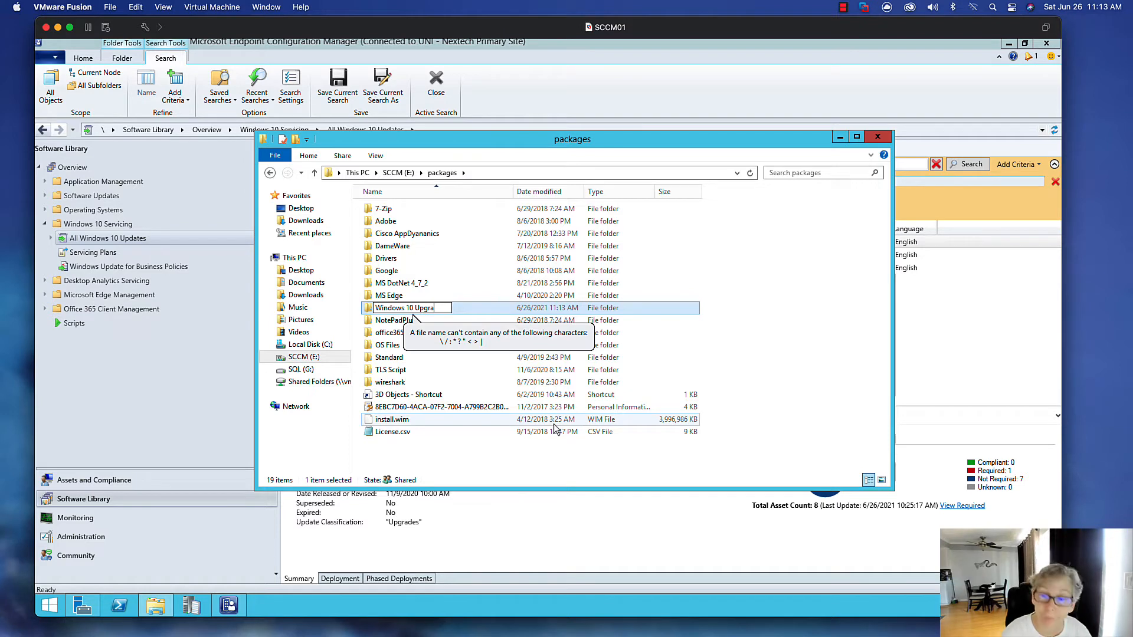
{"action": "key", "text": "BackSpace"}
{"action": "key", "text": "BackSpace"}
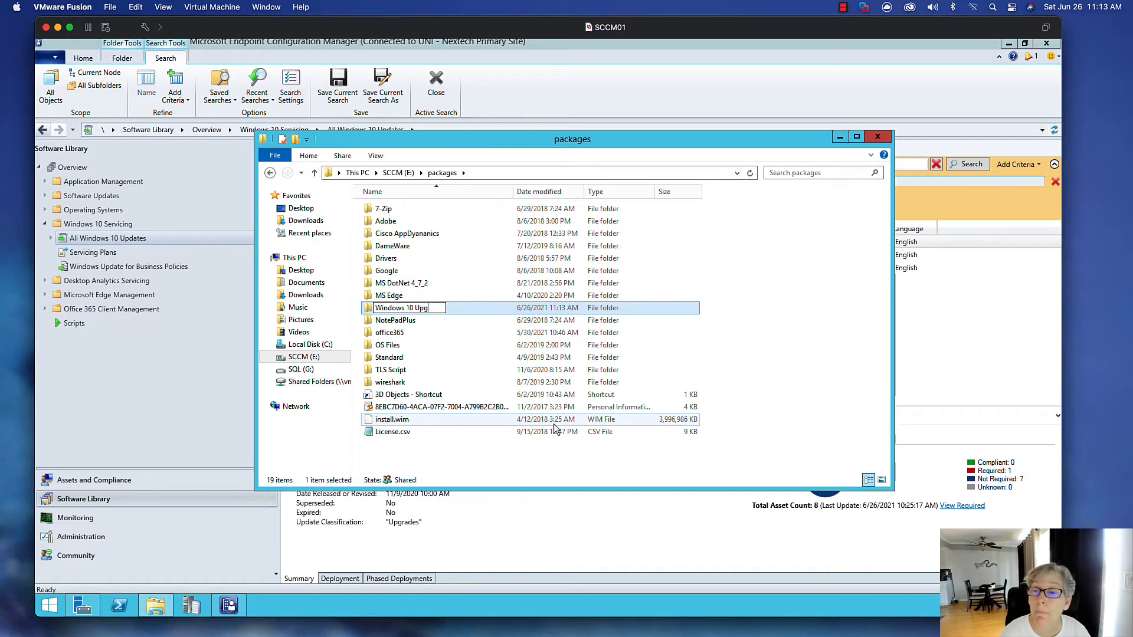
{"action": "type", "text": "date"}
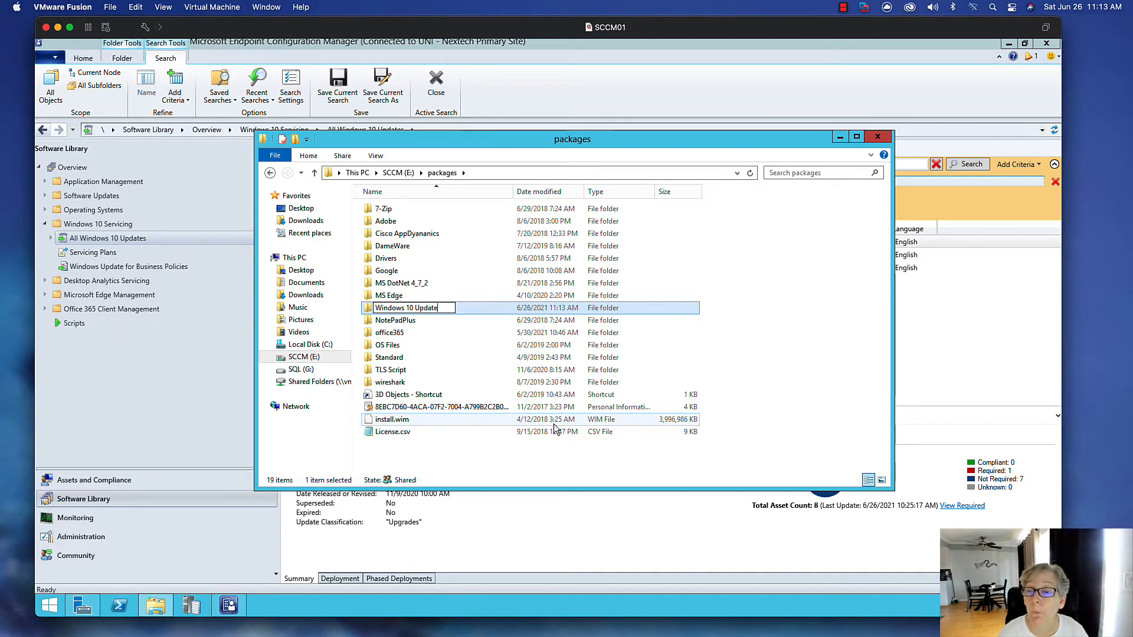
{"action": "key", "text": "Return"}
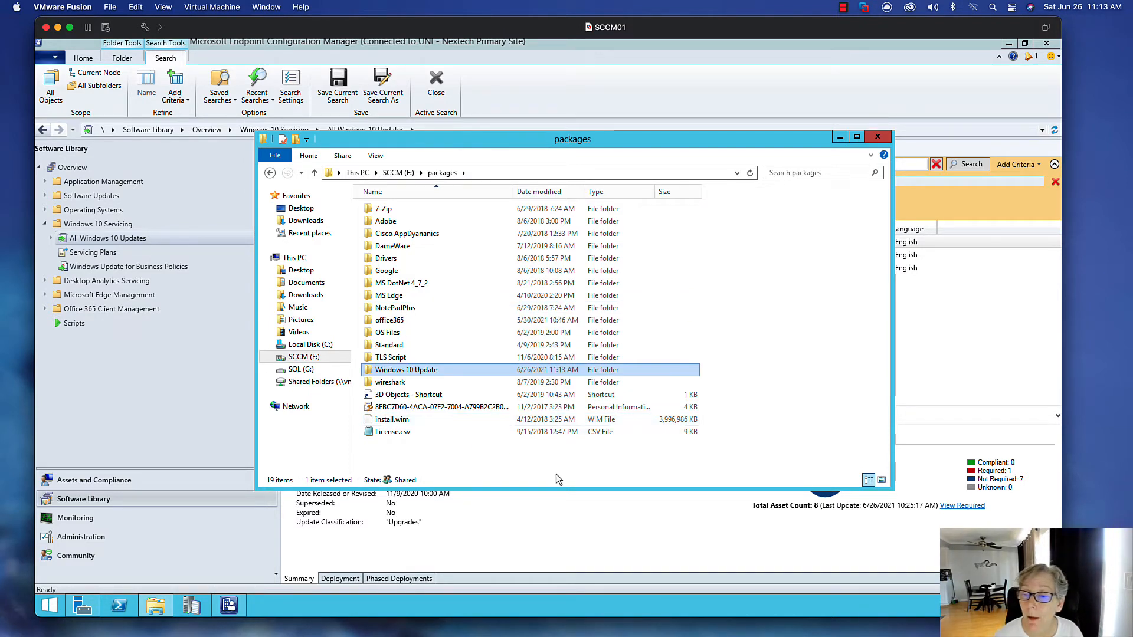
{"action": "double_click", "coordinate": [465, 372]}
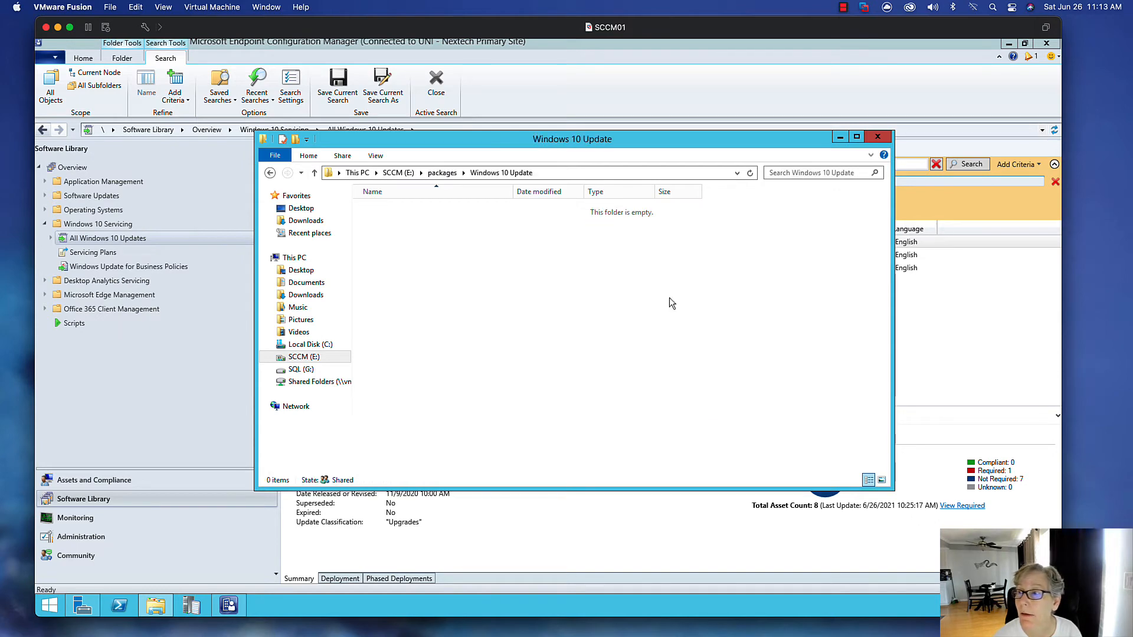
Return to the Configuration Manager console, start downloading the version 2004 feature update, and choose to create a new deployment package
{"action": "left_click", "coordinate": [840, 137]}
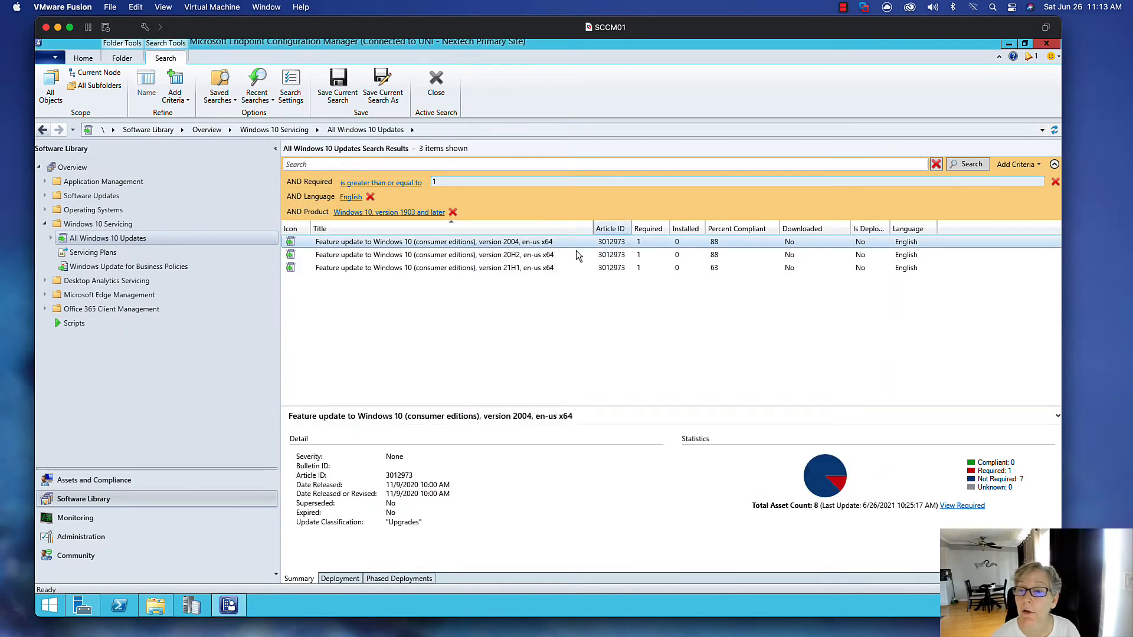
{"action": "right_click", "coordinate": [489, 246]}
{"action": "left_click", "coordinate": [512, 247]}
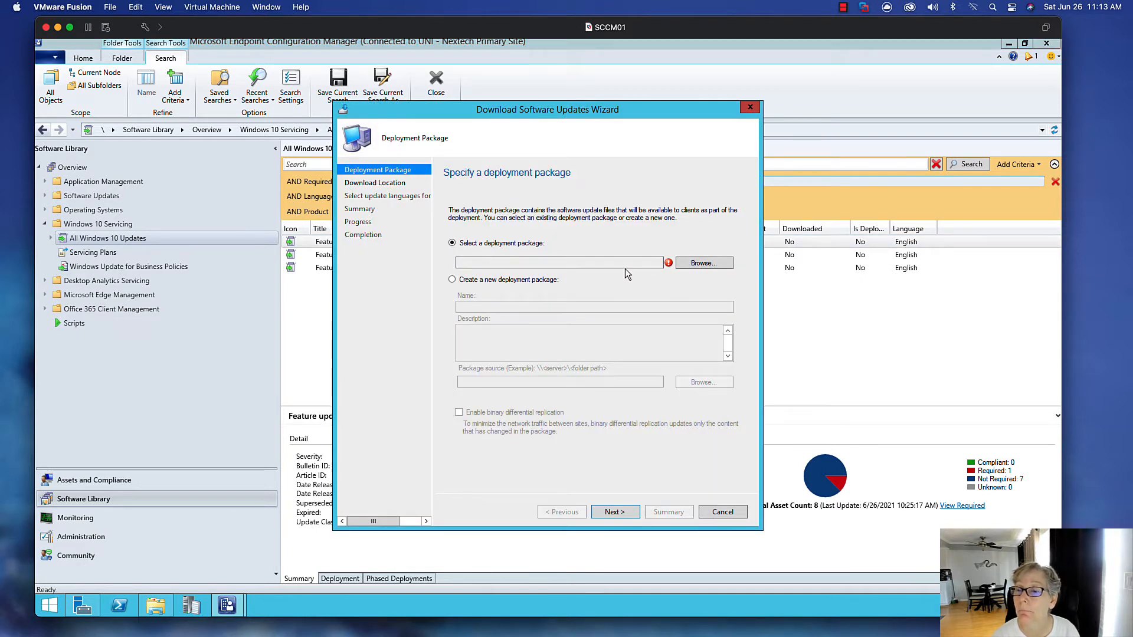
{"action": "left_click", "coordinate": [497, 280]}
{"action": "left_click", "coordinate": [491, 307]}
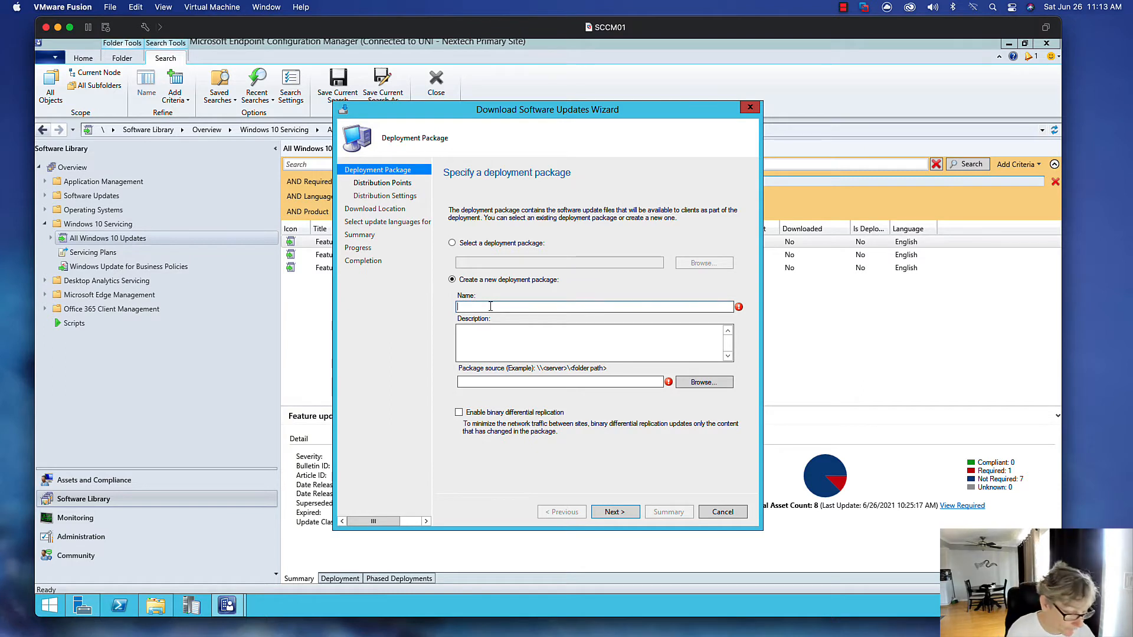
Name the new deployment package Windows 10 Feature Update 2004
{"action": "type", "text": "Widnows"}
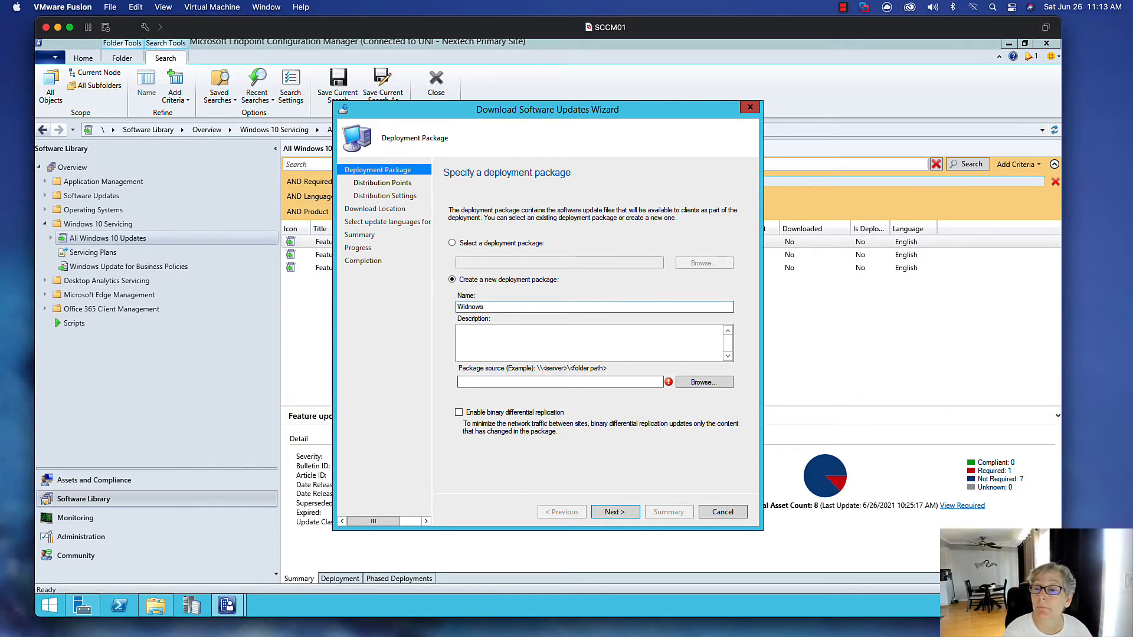
{"action": "key", "text": "BackSpace"}
{"action": "key", "text": "BackSpace"}
{"action": "key", "text": "BackSpace"}
{"action": "key", "text": "BackSpace"}
{"action": "key", "text": "BackSpace"}
{"action": "key", "text": "BackSpace"}
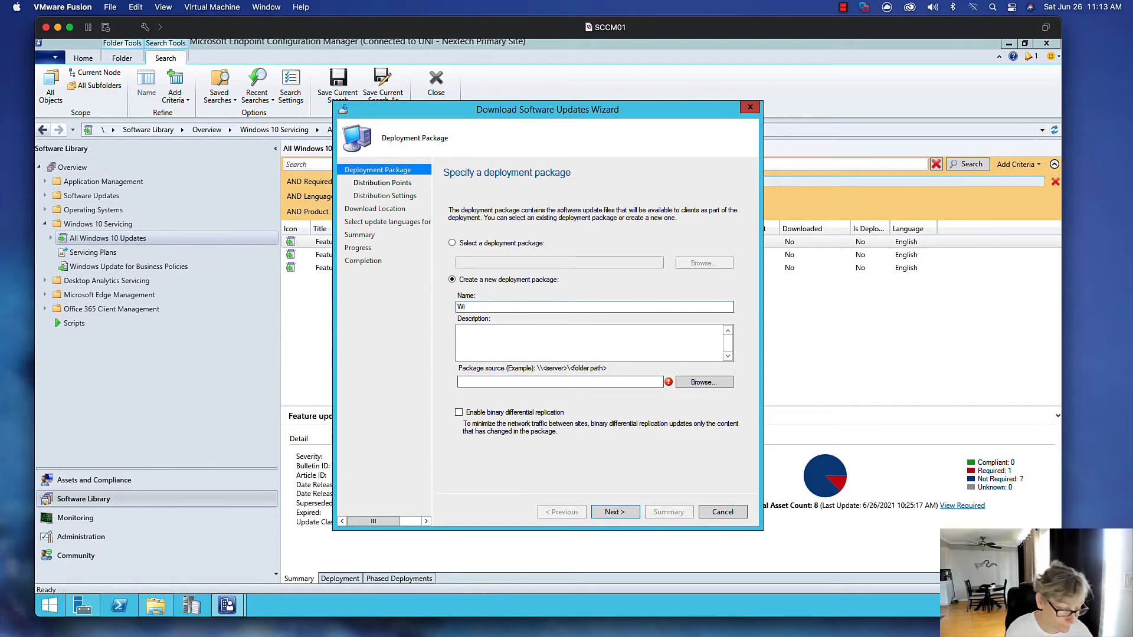
{"action": "type", "text": "ndows "}
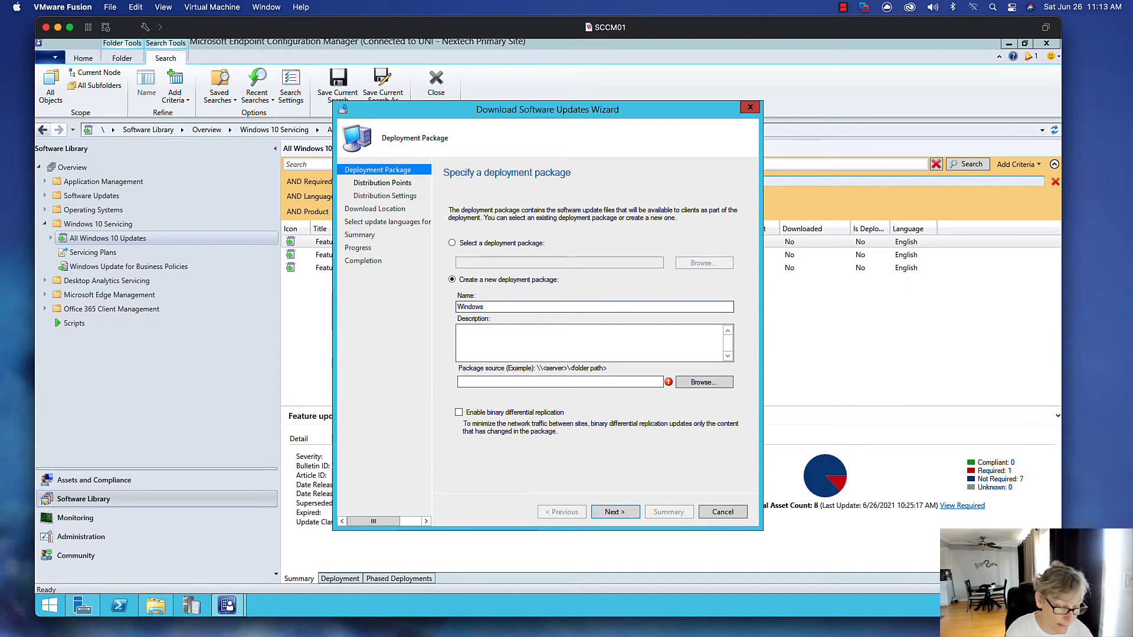
{"action": "type", "text": "10 "}
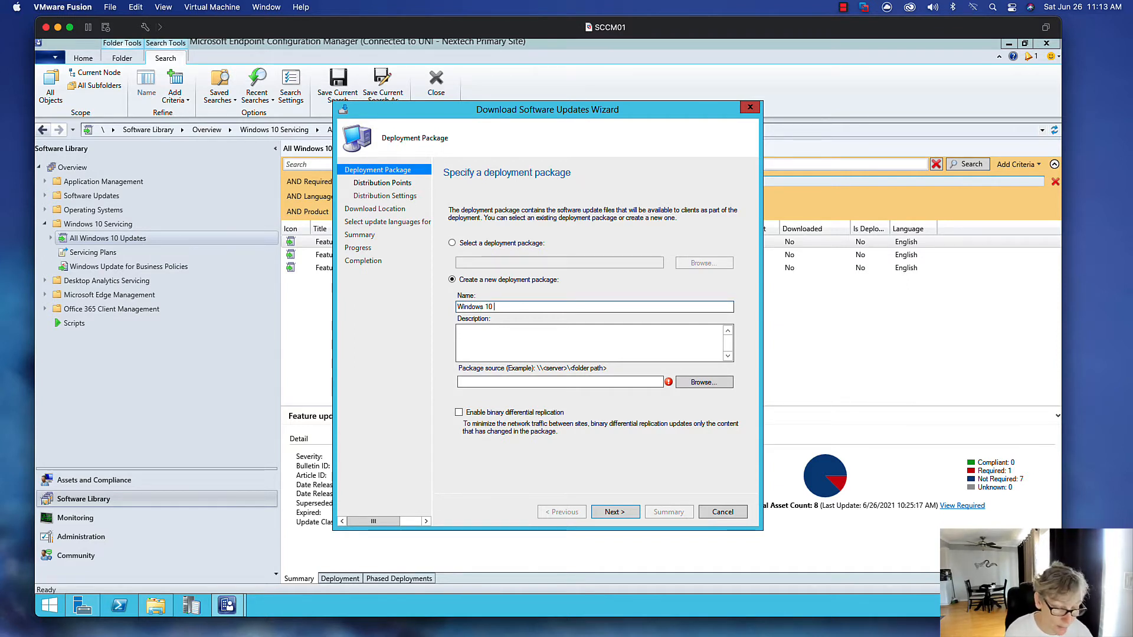
{"action": "type", "text": "Update 2004"}
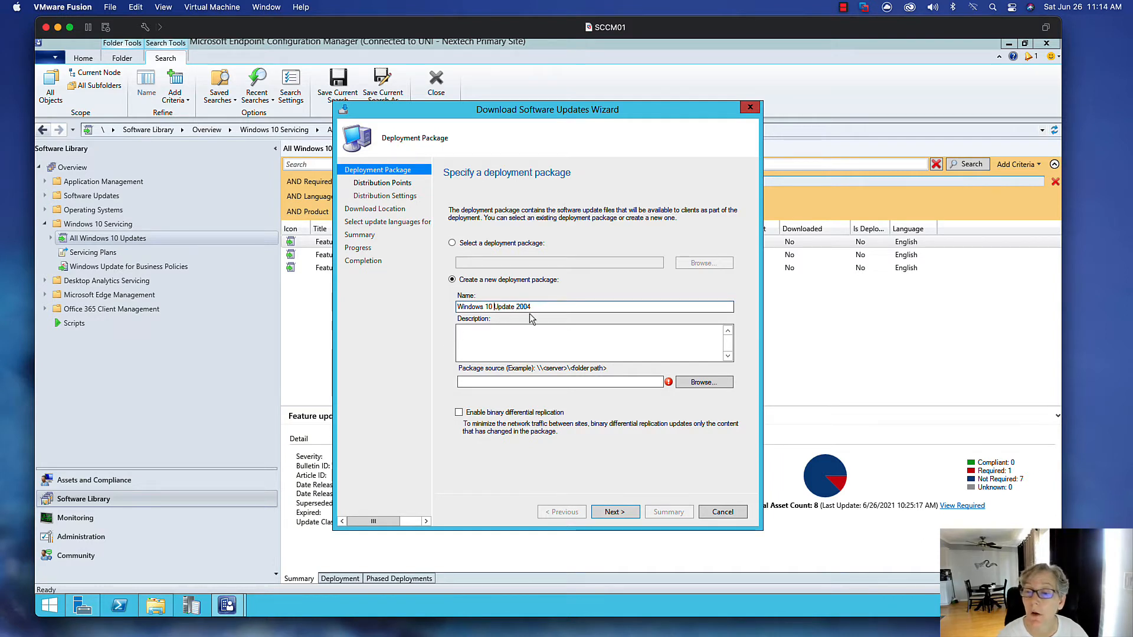
{"action": "left_click", "coordinate": [486, 307]}
{"action": "type", "text": "Feat"}
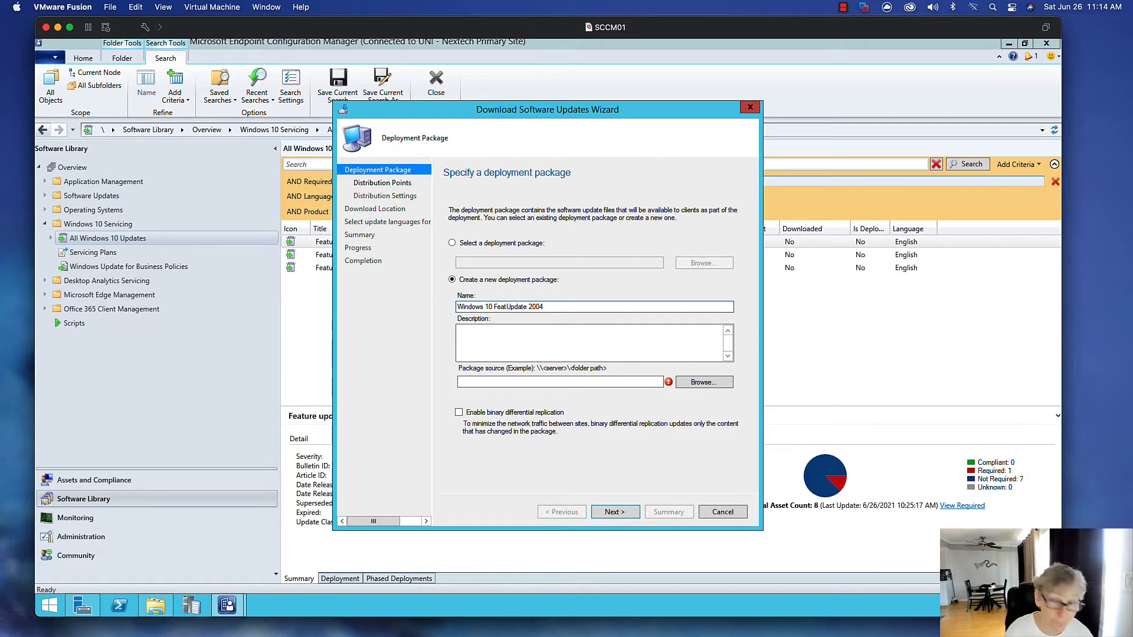
{"action": "type", "text": "ure"}
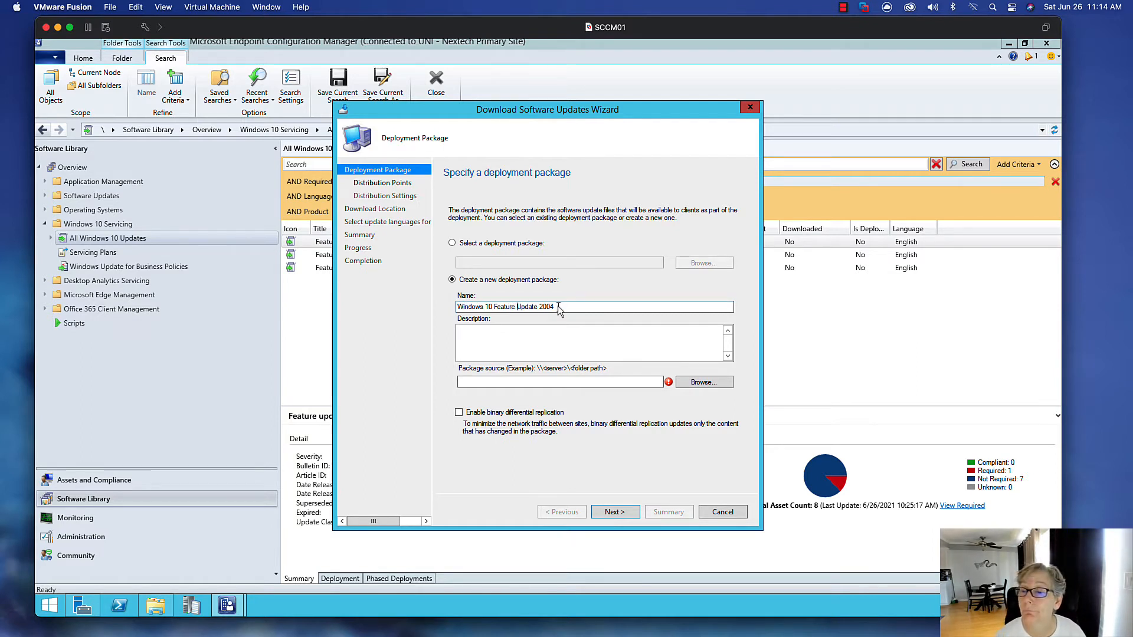
Set the package source to \\sccm01\packages\Windows 10 Update, copying the folder part of the path from File Explorer, and select that folder
{"action": "left_click", "coordinate": [570, 382]}
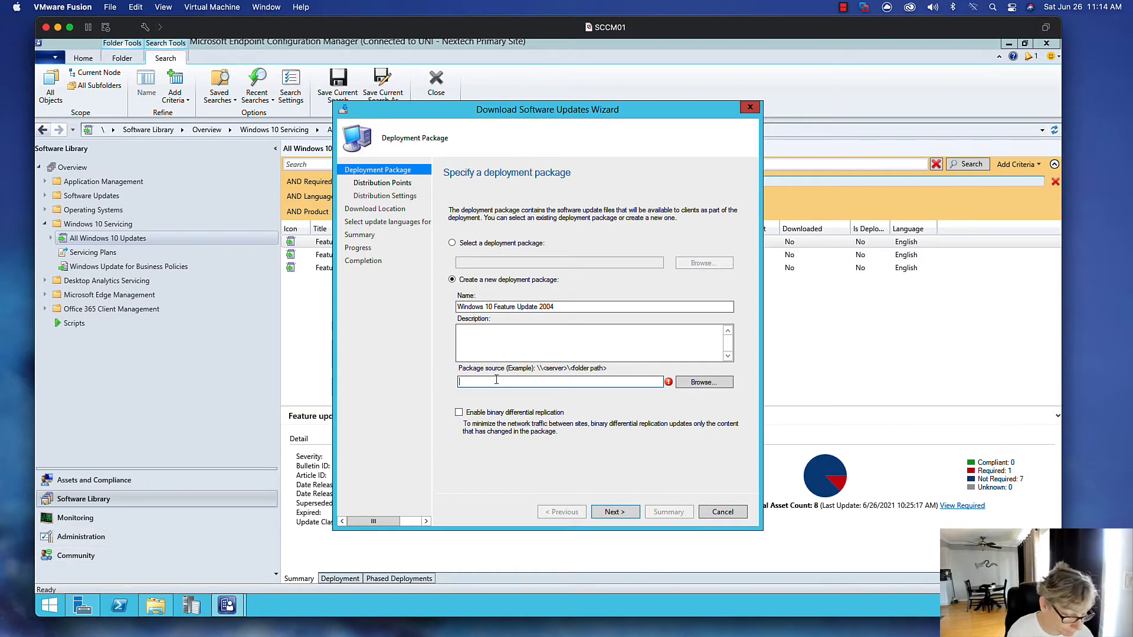
{"action": "type", "text": "\\\\sccm01\\"}
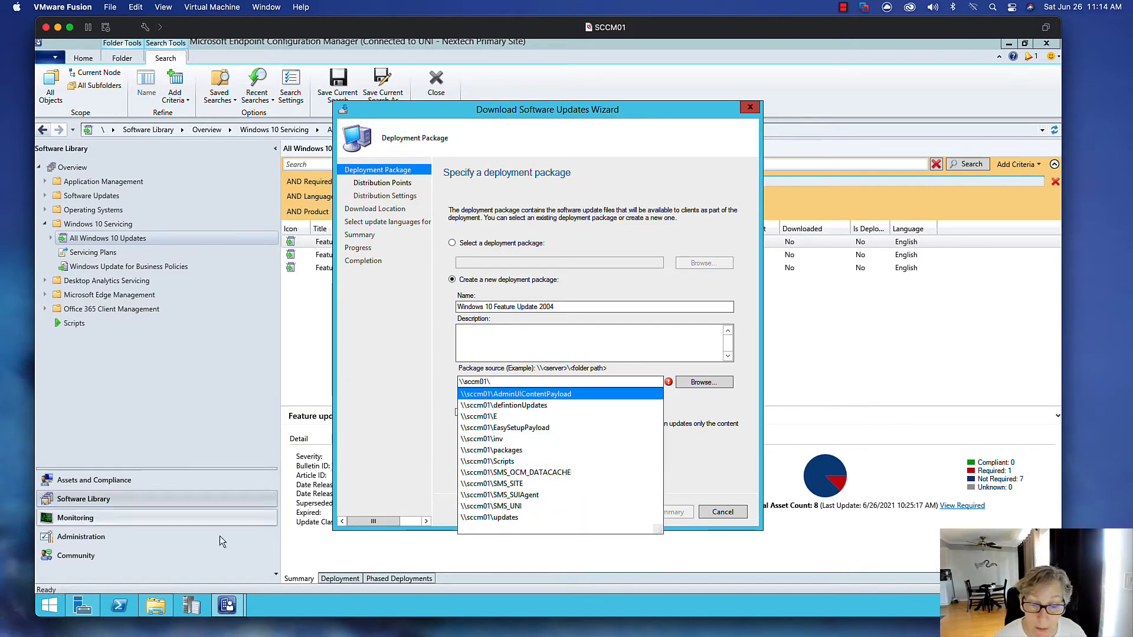
{"action": "left_click", "coordinate": [156, 606]}
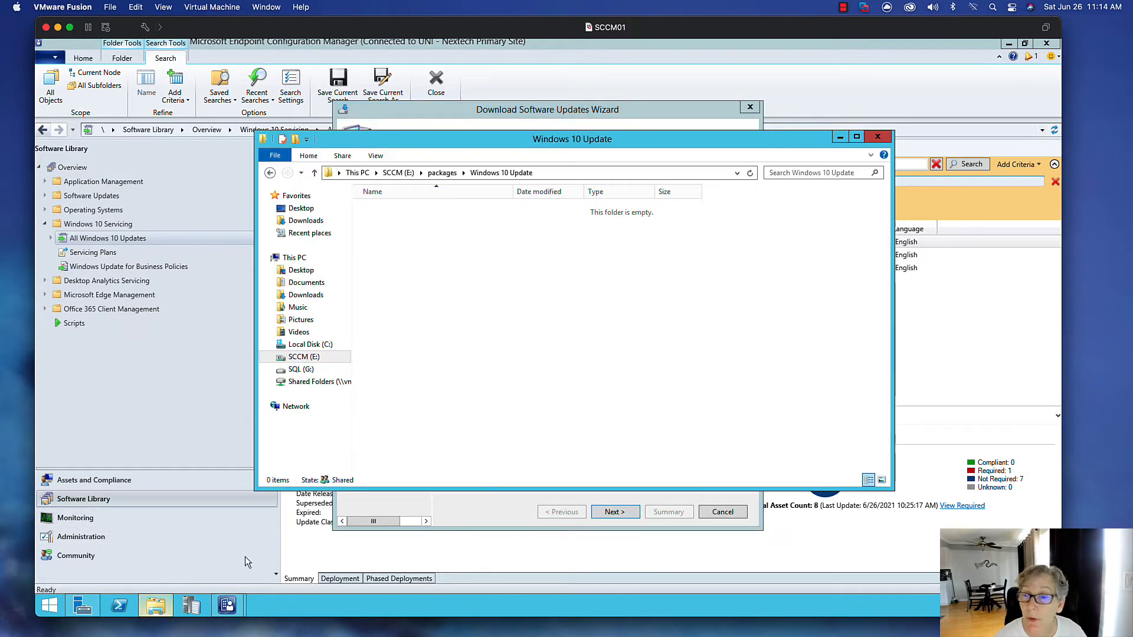
{"action": "left_click", "coordinate": [546, 177]}
{"action": "left_click_drag", "start_coordinate": [451, 173], "coordinate": [345, 173]}
{"action": "key", "text": "ctrl+c"}
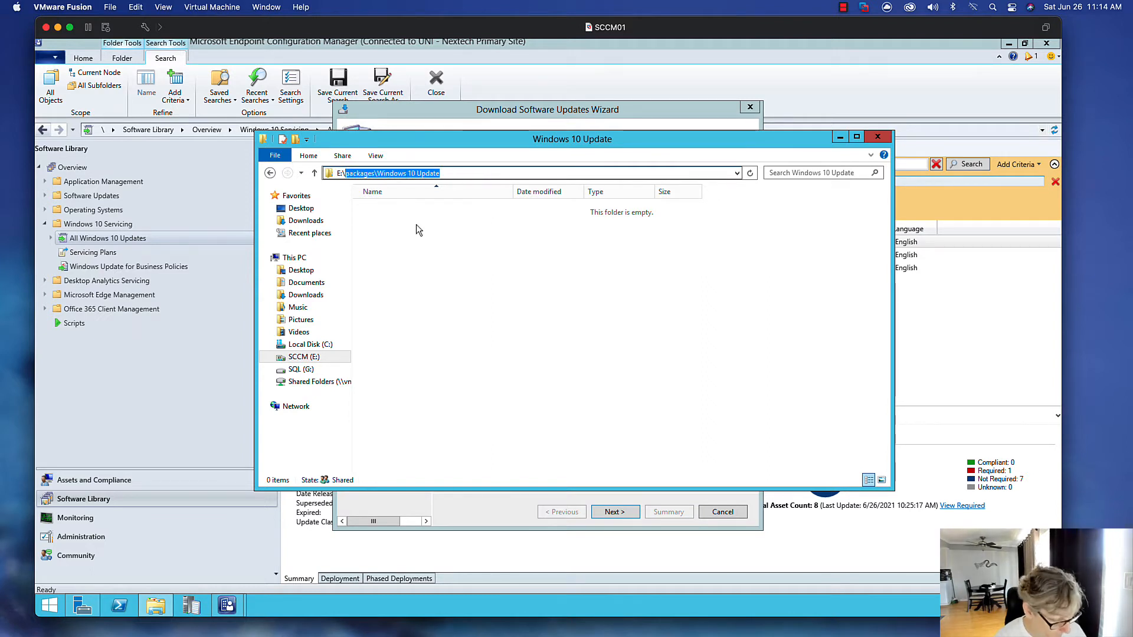
{"action": "left_click", "coordinate": [668, 109]}
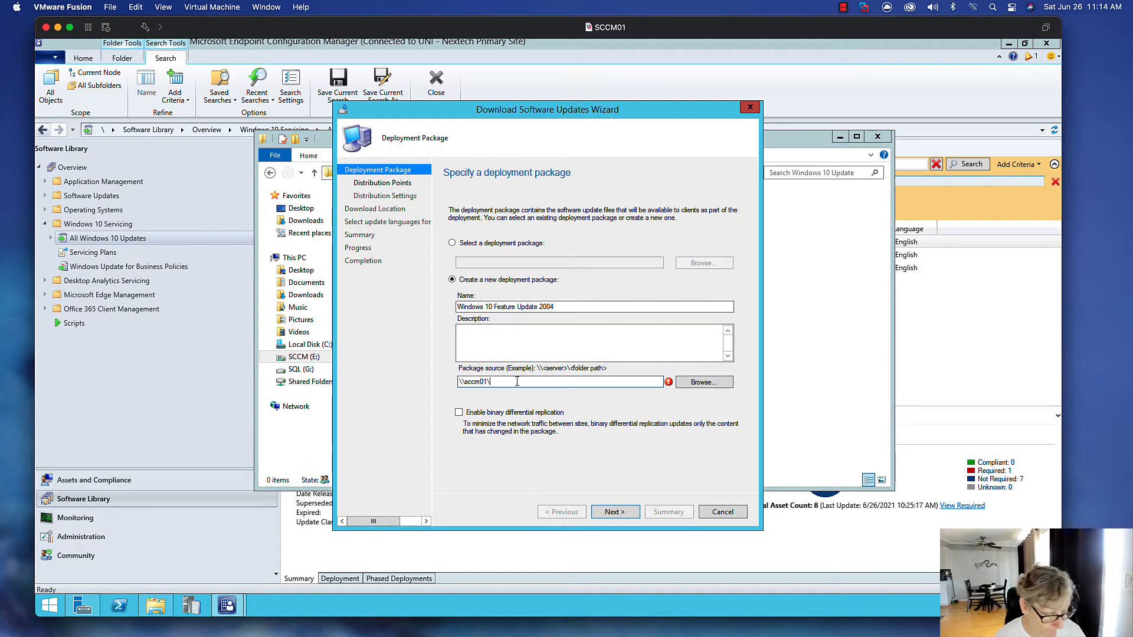
{"action": "key", "text": "ctrl+v"}
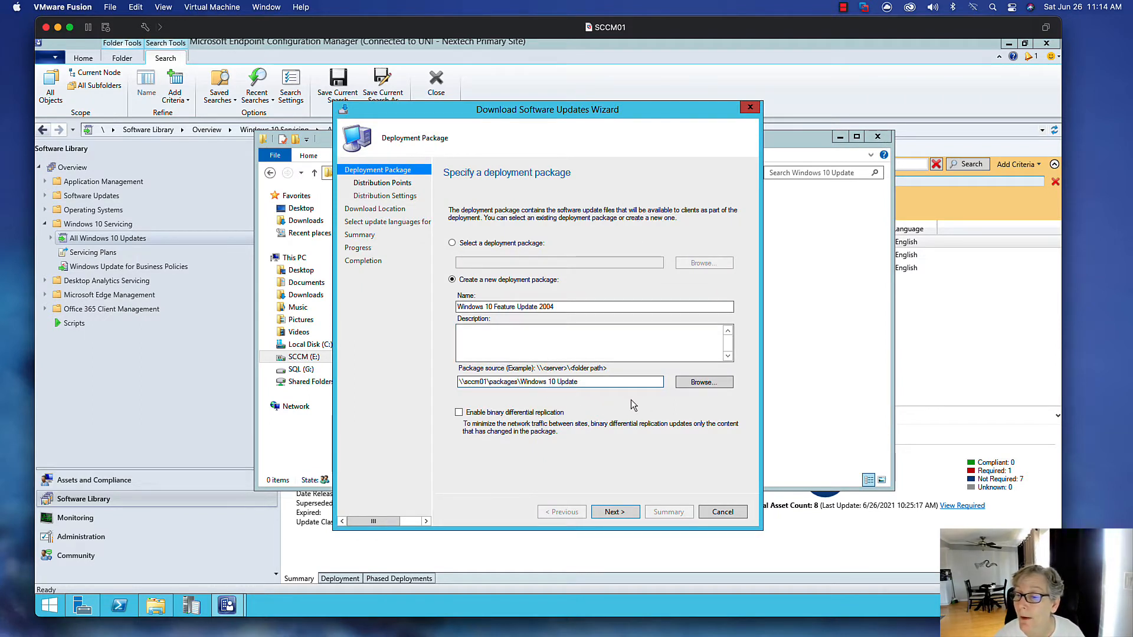
{"action": "left_click", "coordinate": [686, 382]}
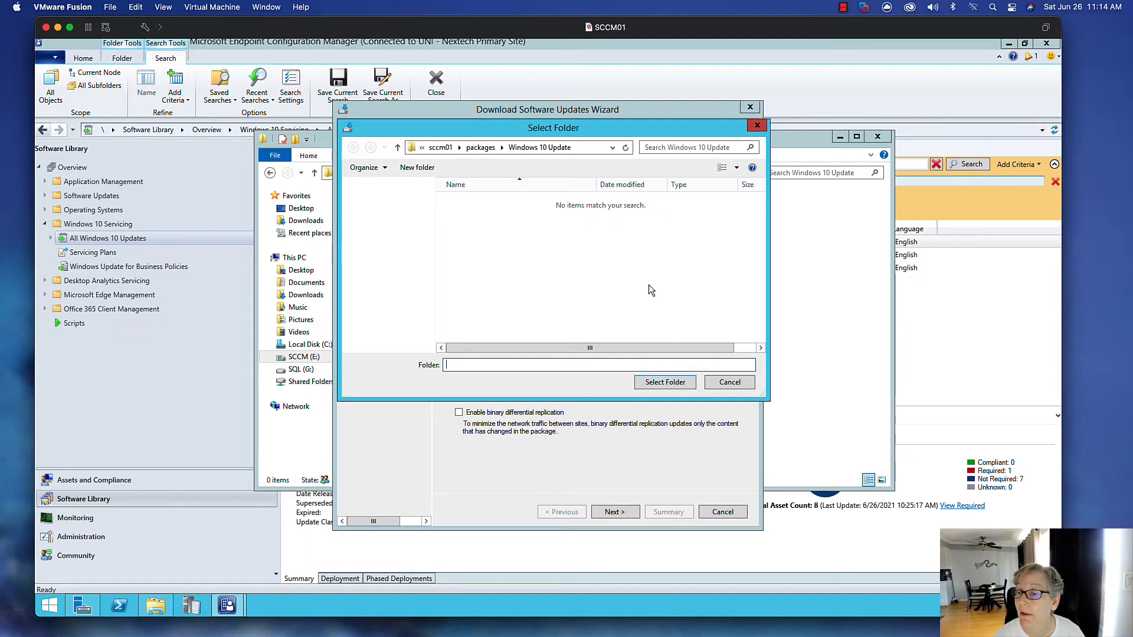
{"action": "left_click", "coordinate": [659, 384]}
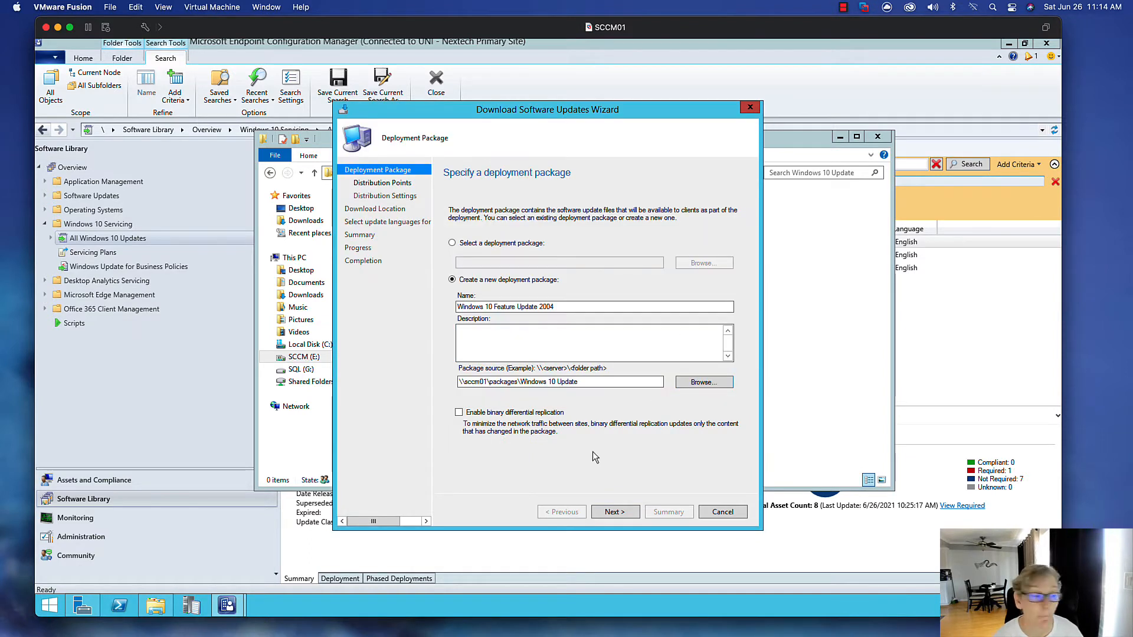
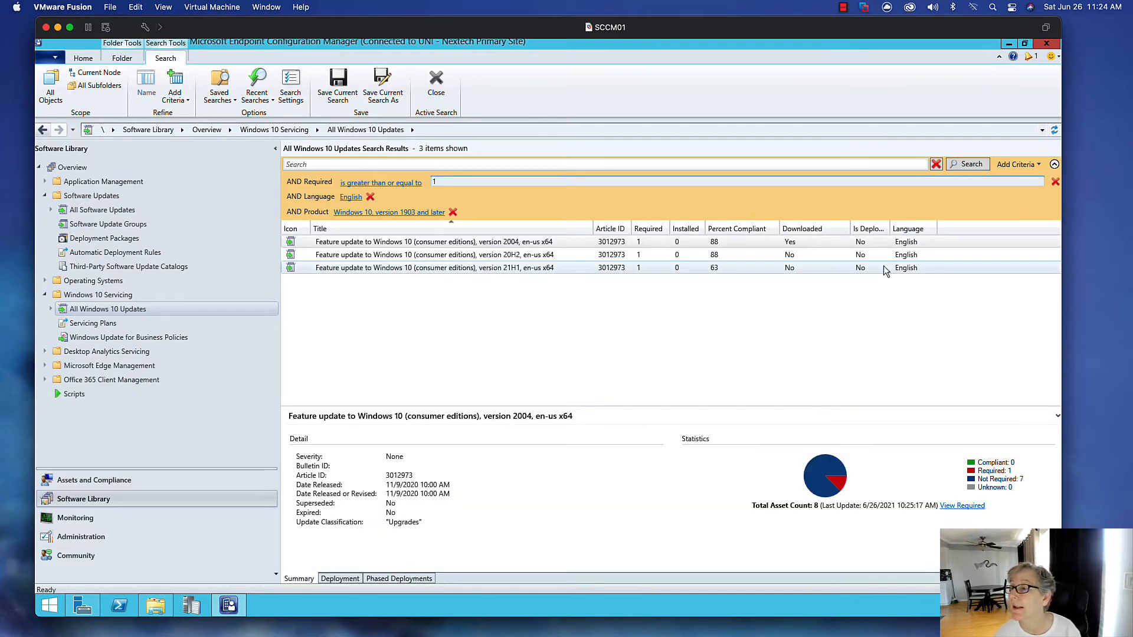
Fit the Is Deployed column to its contents and name the version 2004 update's deployment Windows 10 Feature Update to 2004
{"action": "double_click", "coordinate": [889, 228]}
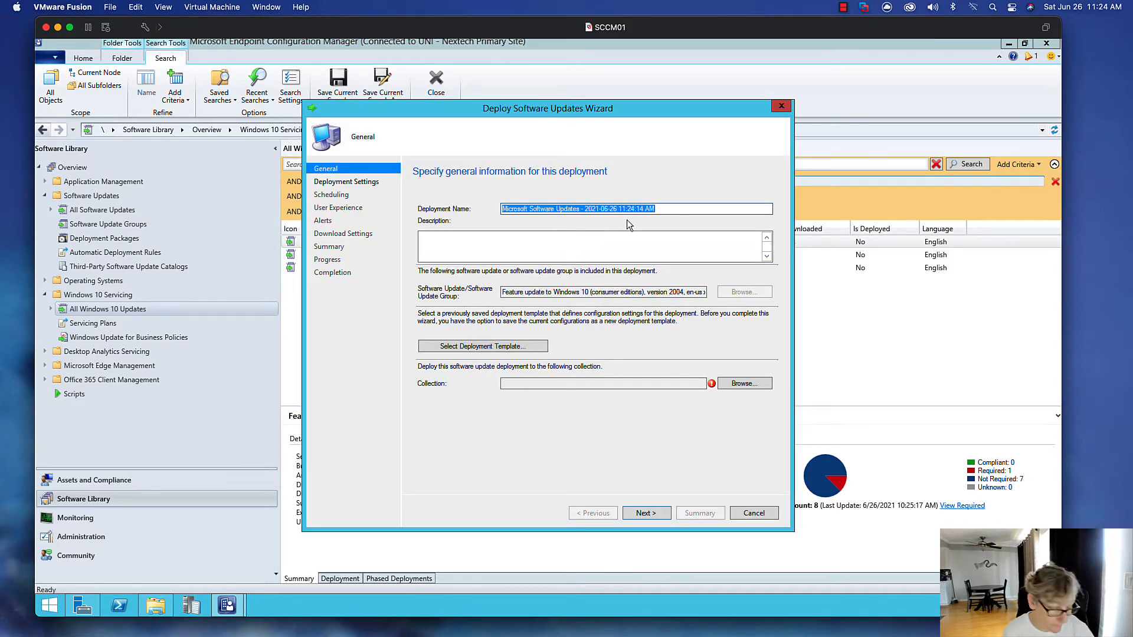
{"action": "type", "text": "Windo"}
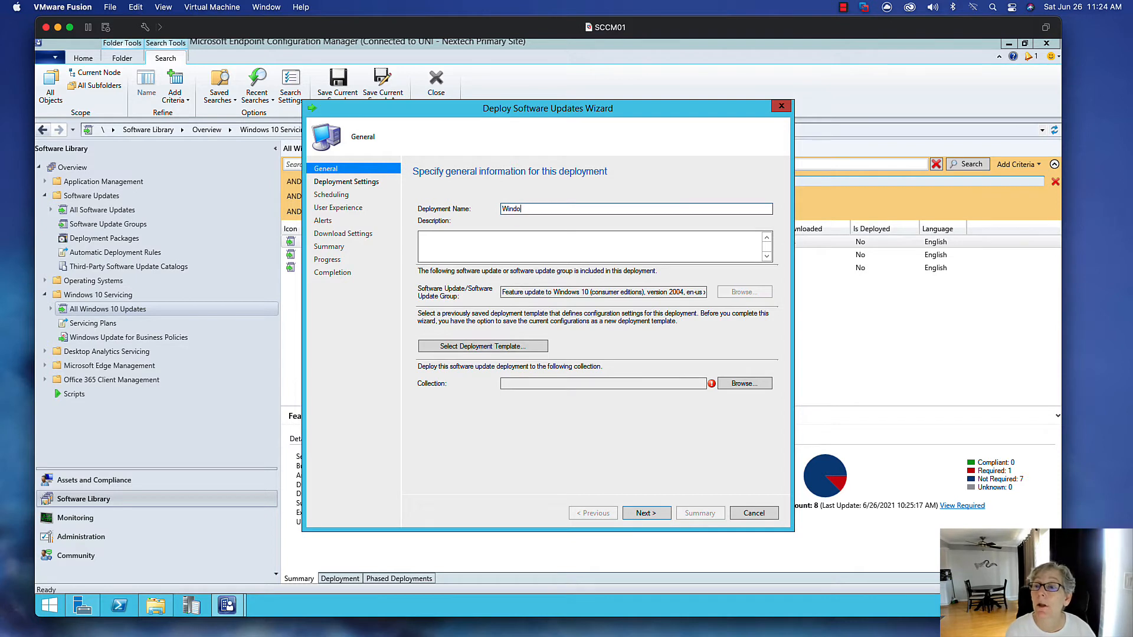
{"action": "type", "text": "ws 10 Feature Update"}
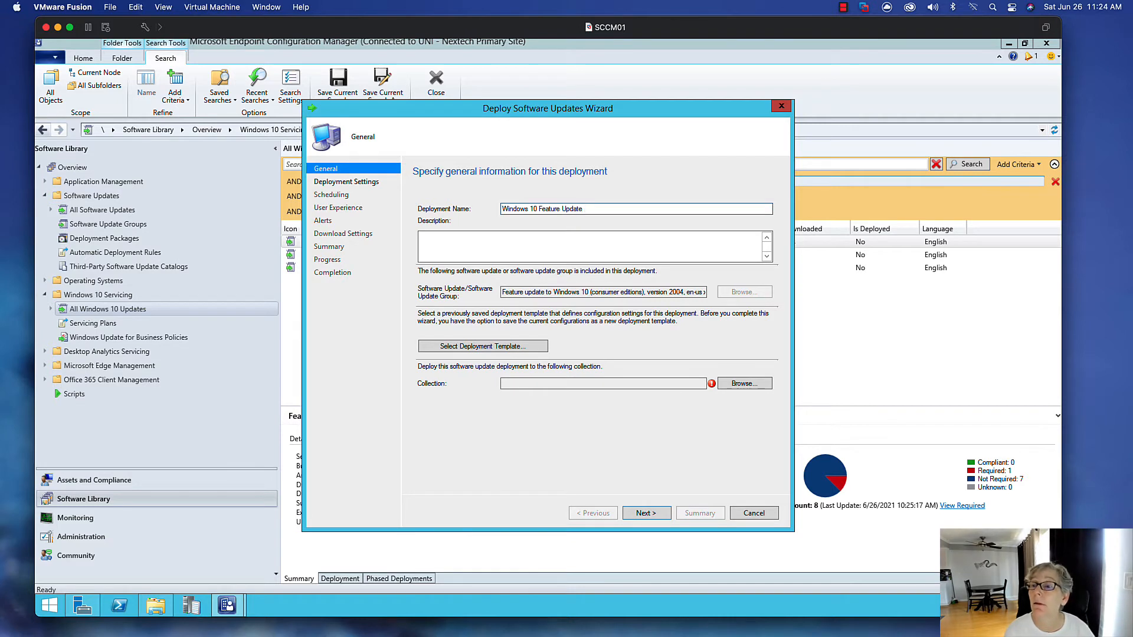
{"action": "type", "text": " to 2004"}
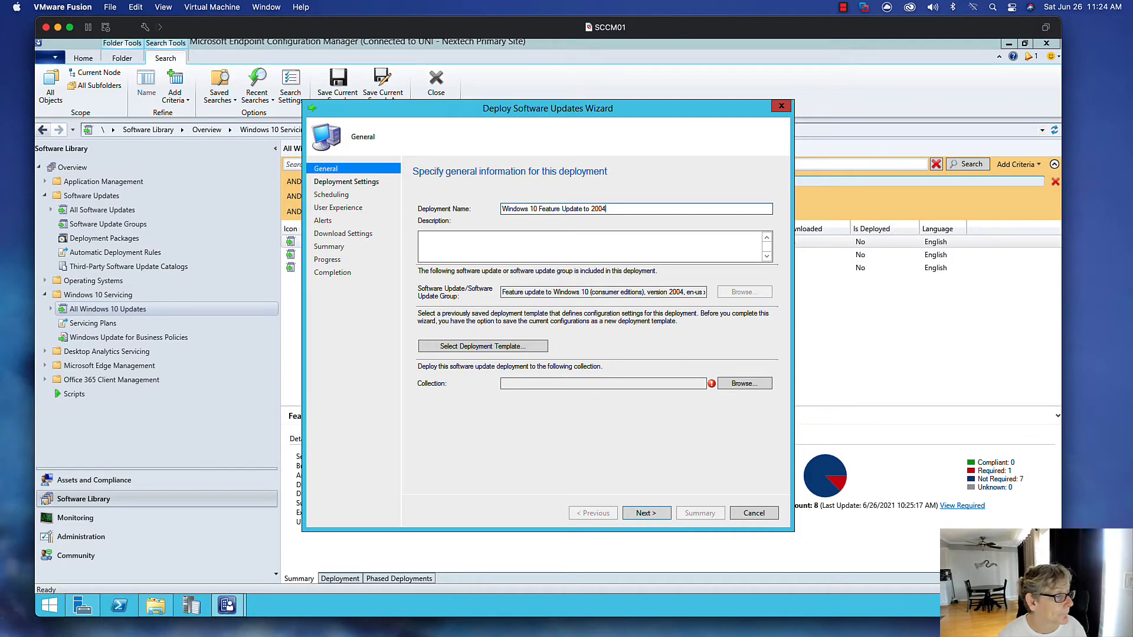
Target the deployment at the Windows 10 Computers device collection in the Desktops folder
{"action": "left_click", "coordinate": [591, 382]}
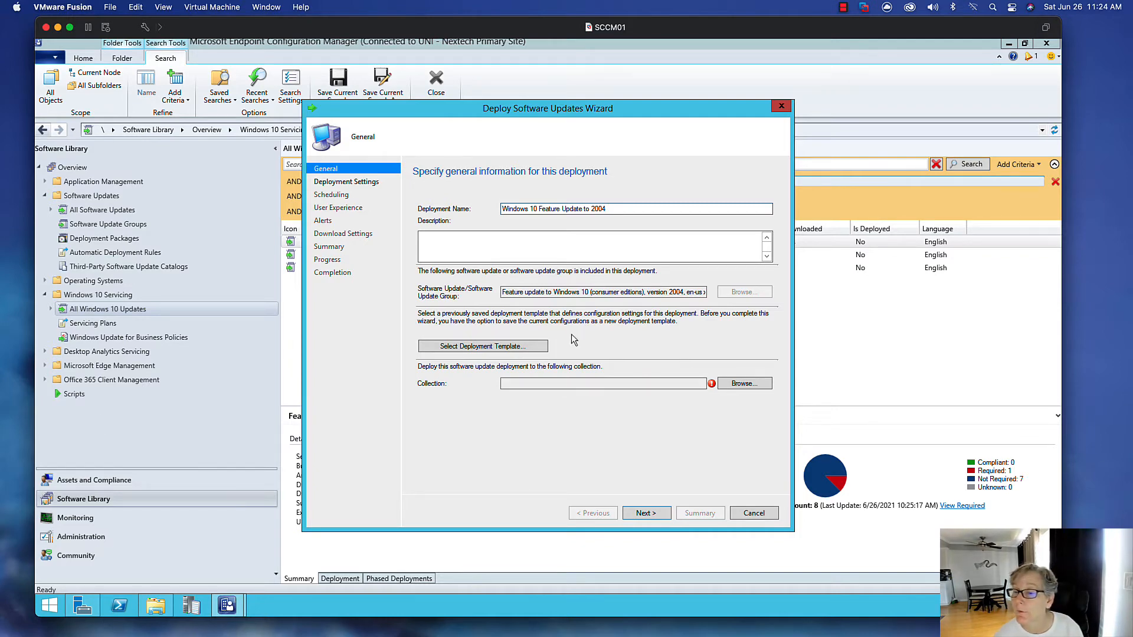
{"action": "left_click", "coordinate": [725, 384]}
{"action": "left_click", "coordinate": [399, 246]}
{"action": "left_click", "coordinate": [547, 248]}
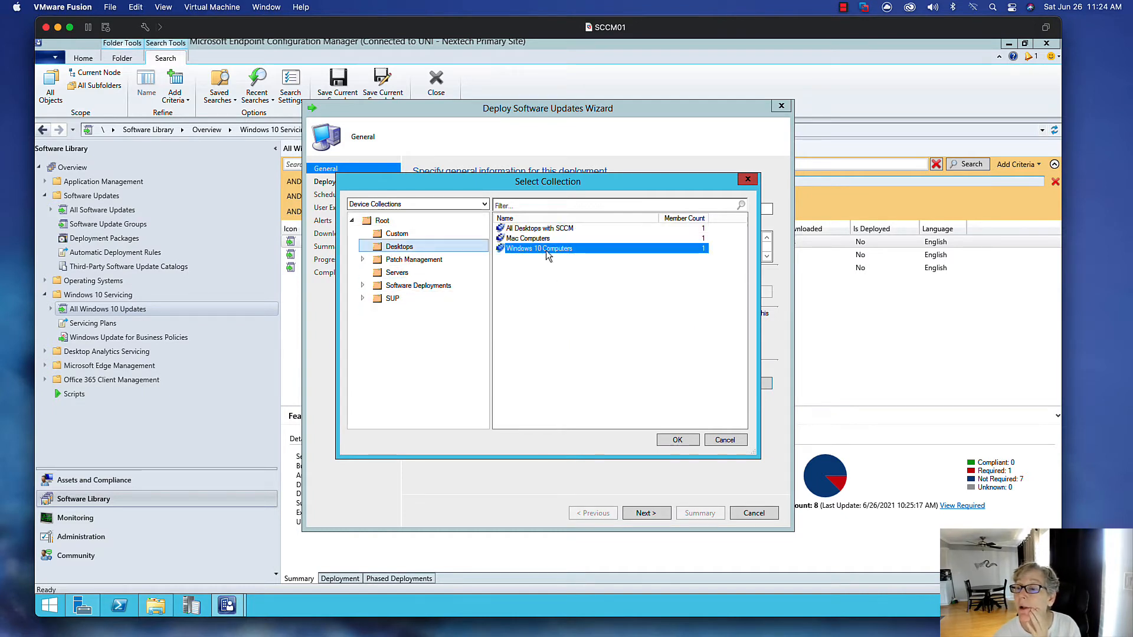
{"action": "left_click", "coordinate": [675, 439]}
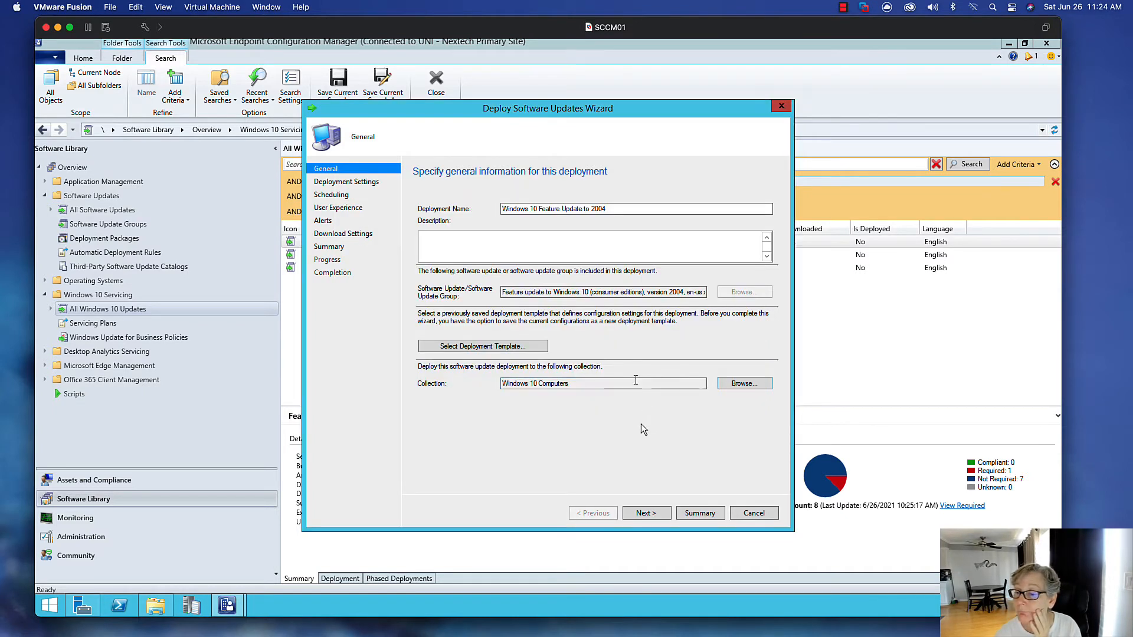
Continue to the deployment settings and set the type of deployment to Available
{"action": "left_click", "coordinate": [647, 512]}
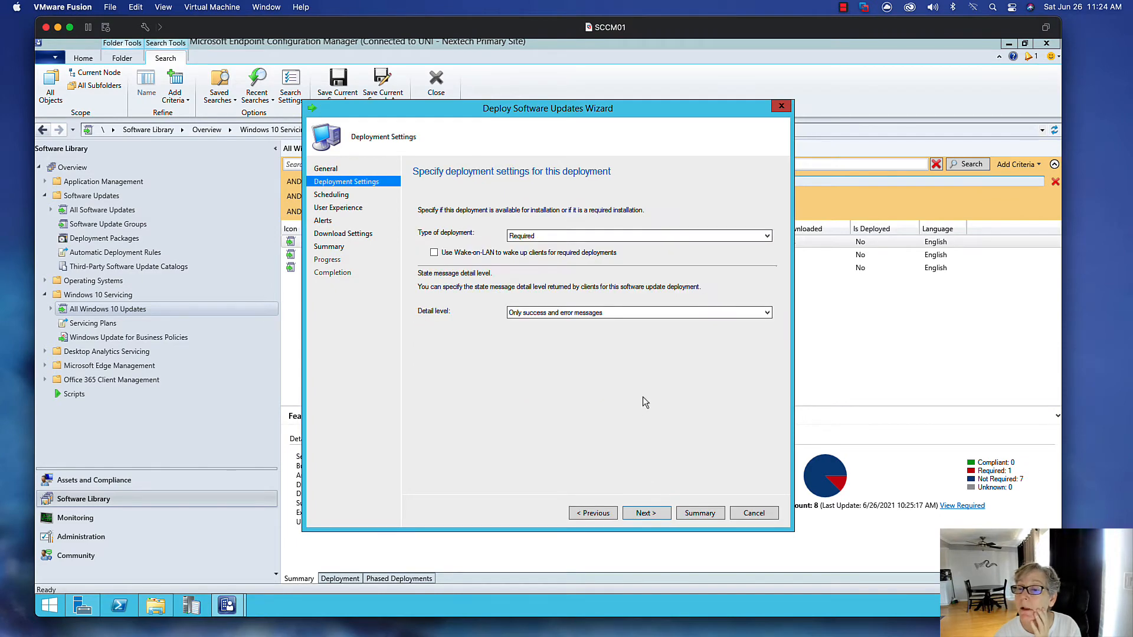
{"action": "left_click", "coordinate": [596, 236]}
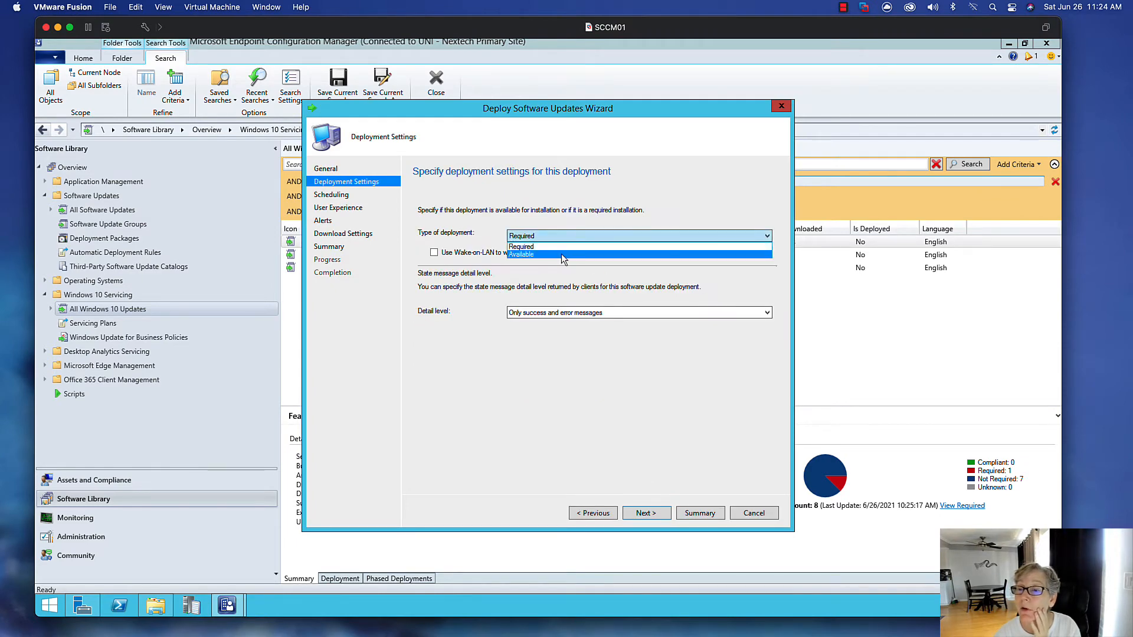
{"action": "left_click", "coordinate": [561, 253]}
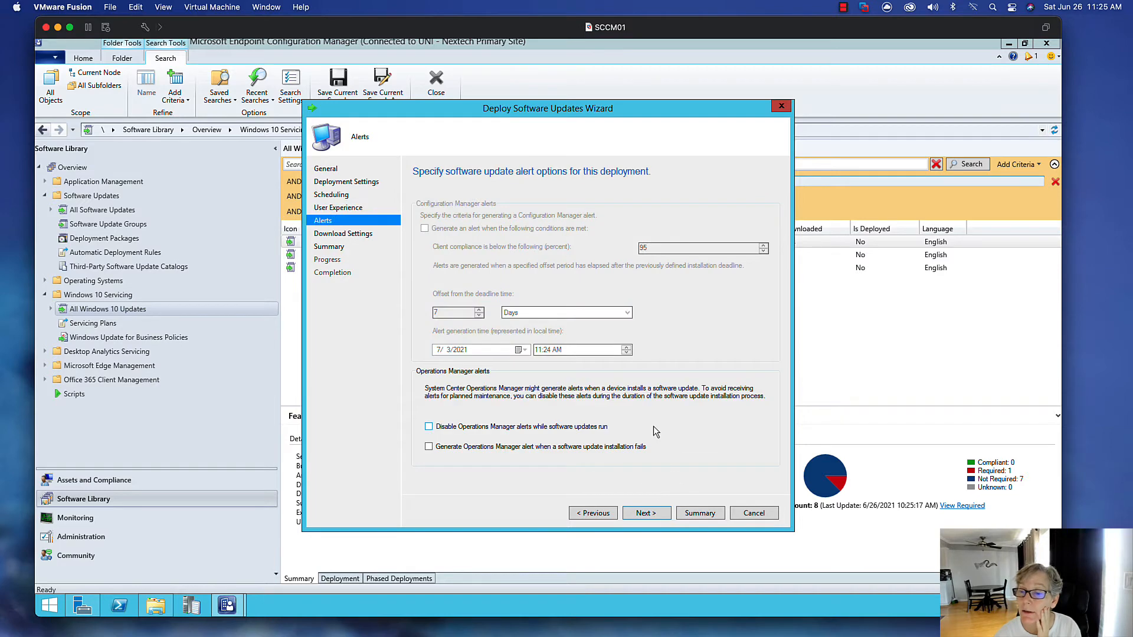
Keep the default alert and download settings and complete the Deploy Software Updates Wizard
{"action": "left_click", "coordinate": [645, 512]}
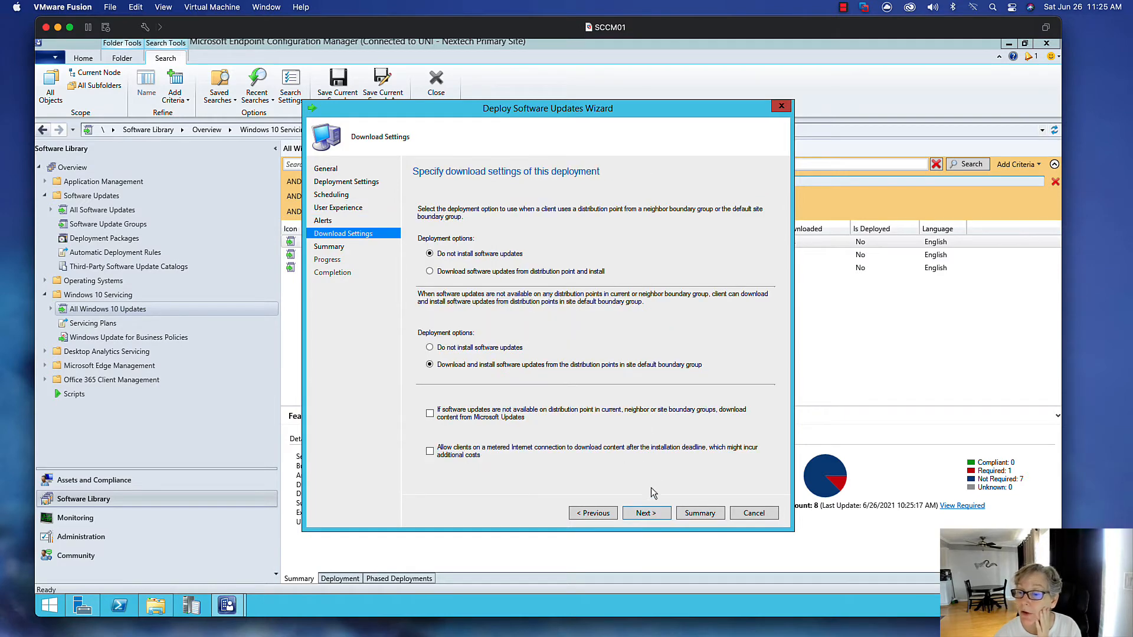
{"action": "left_click", "coordinate": [654, 513]}
{"action": "left_click", "coordinate": [645, 513]}
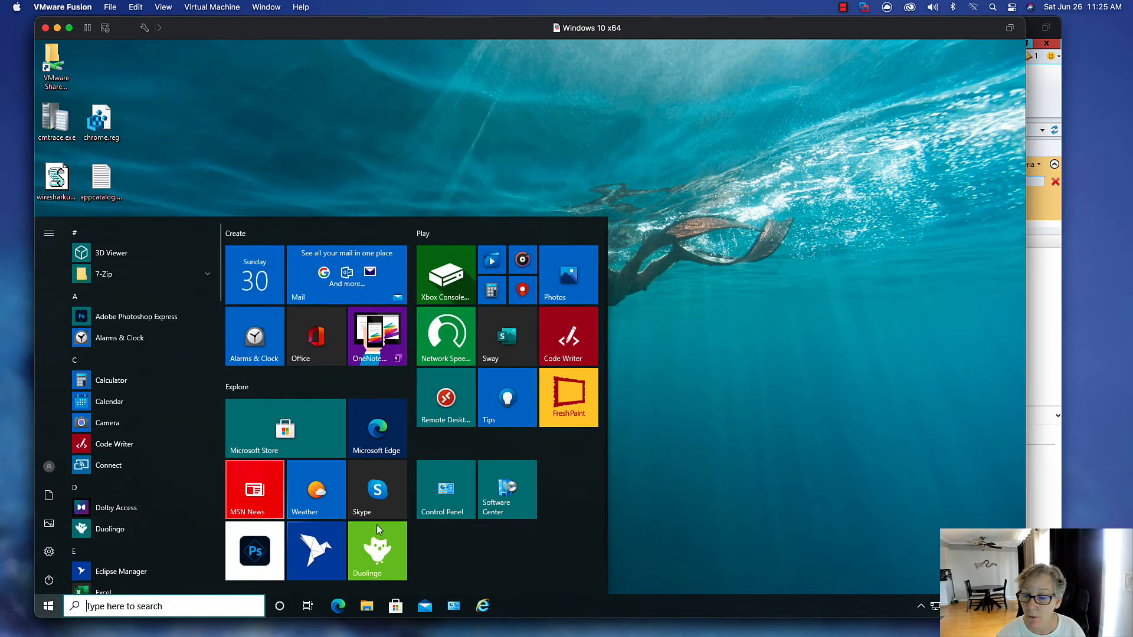
On the Windows 10 x64 client, run the Software Updates Deployment Evaluation Cycle and open the version 2004 feature update in Software Center
{"action": "left_click", "coordinate": [454, 607]}
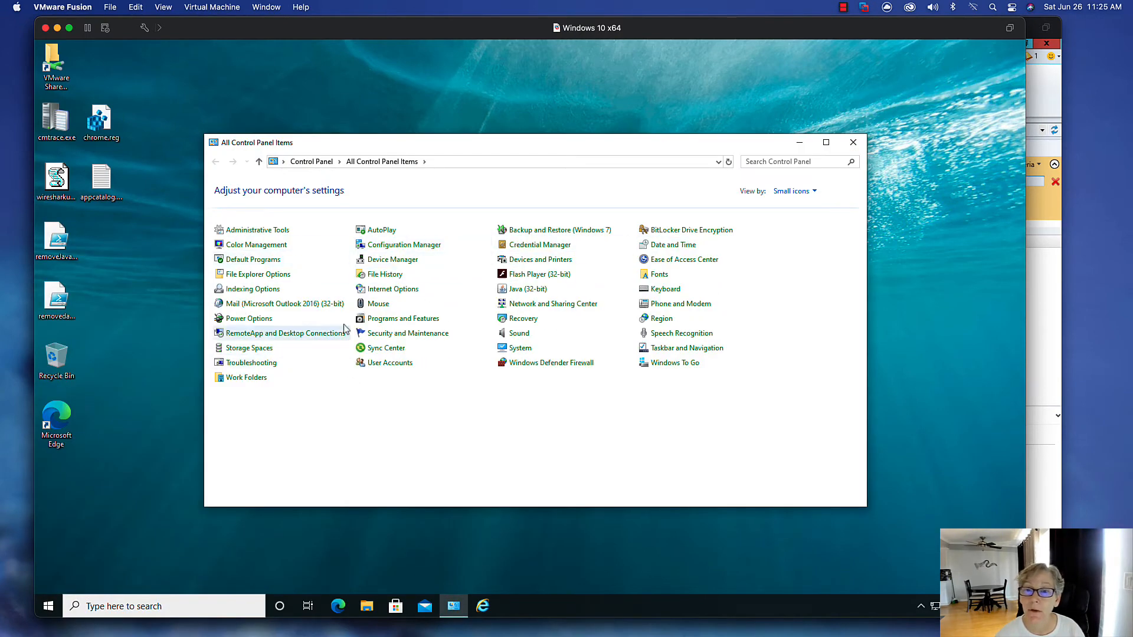
{"action": "left_click", "coordinate": [405, 244]}
{"action": "left_click", "coordinate": [222, 108]}
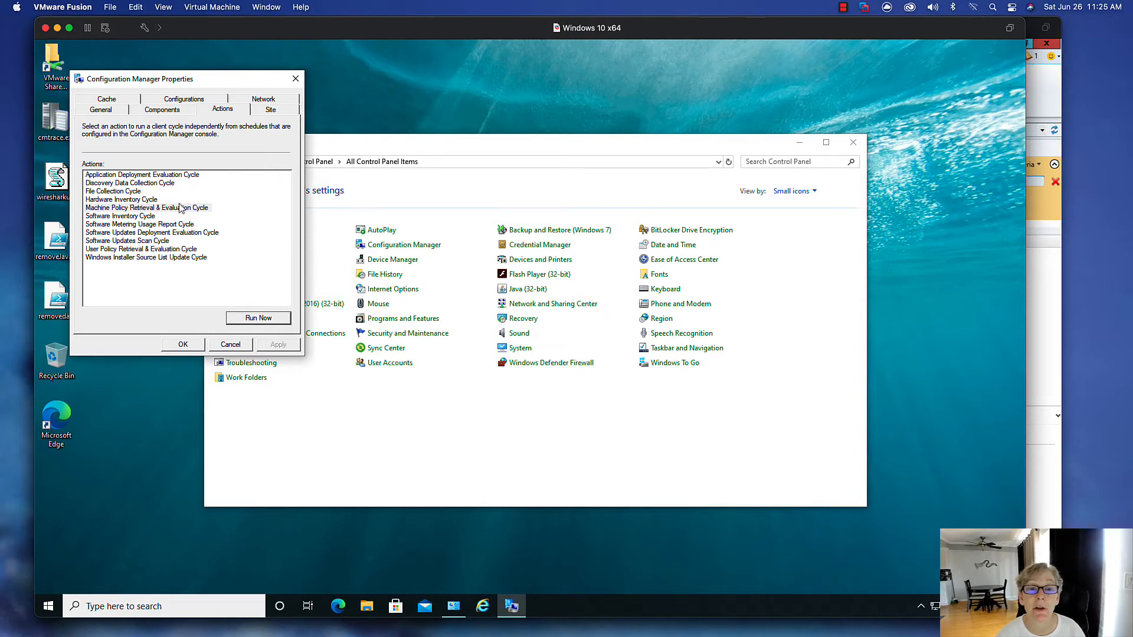
{"action": "left_click", "coordinate": [166, 233]}
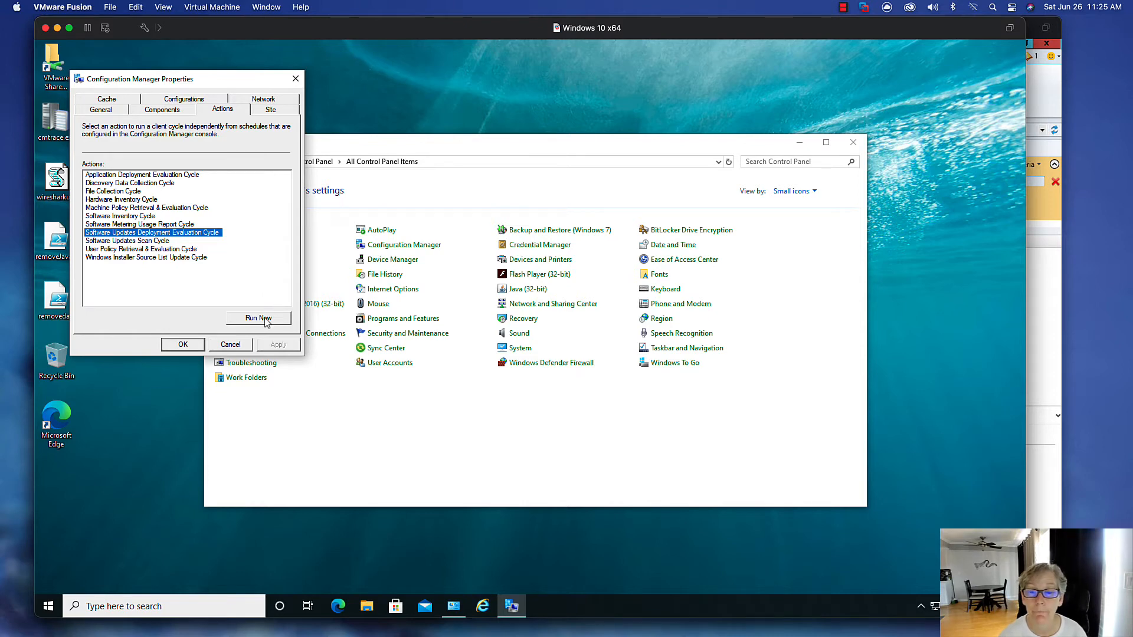
{"action": "left_click", "coordinate": [264, 319]}
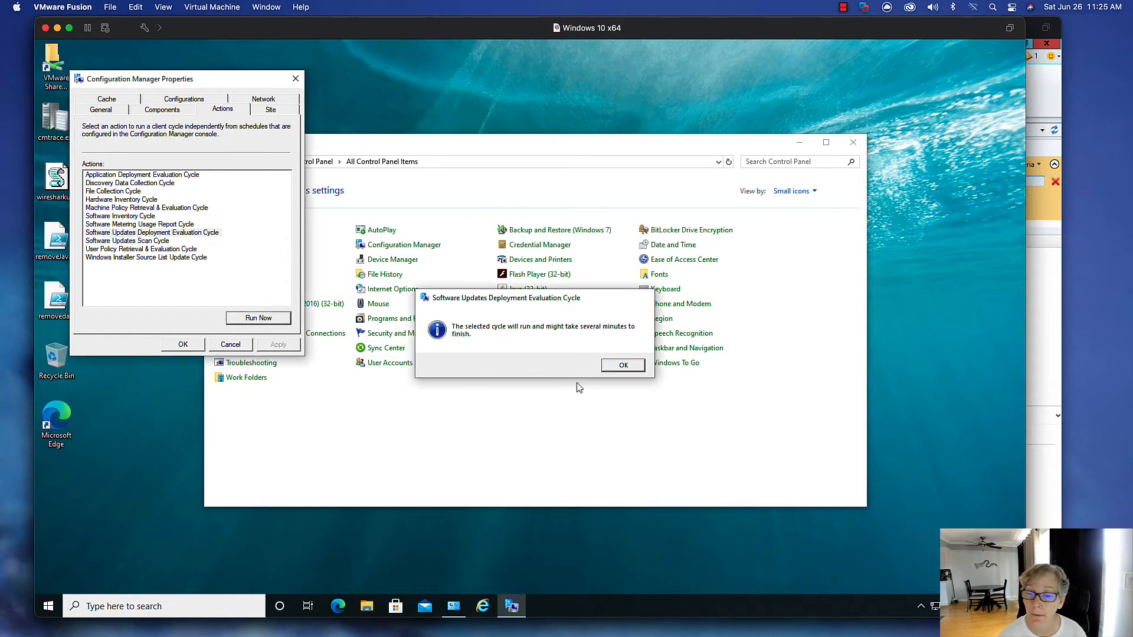
{"action": "left_click", "coordinate": [620, 367]}
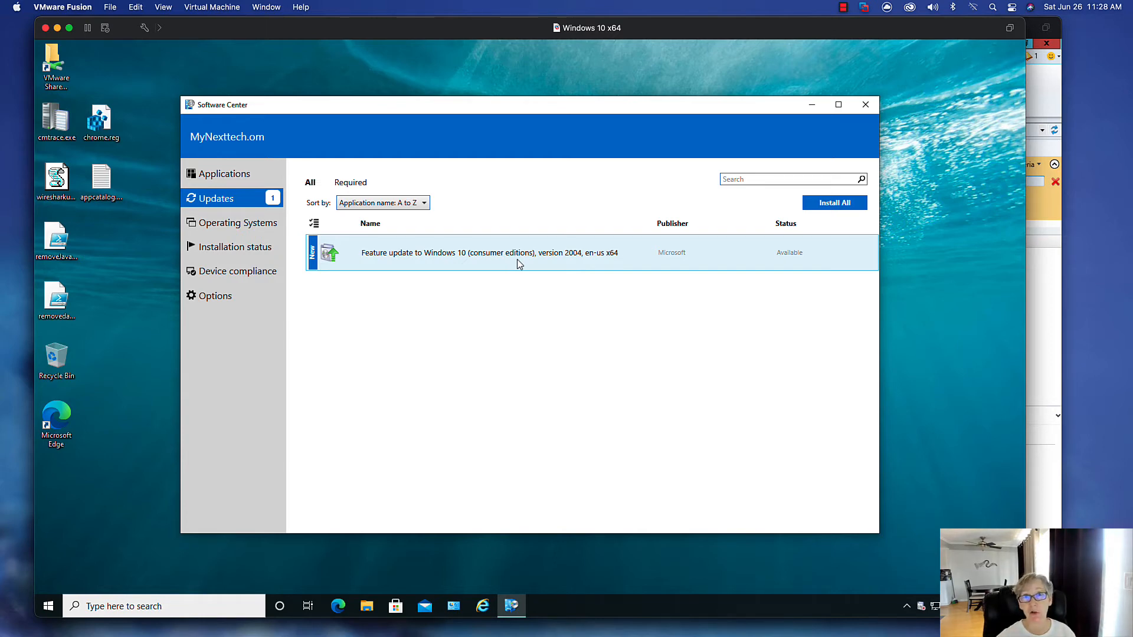
{"action": "left_click", "coordinate": [517, 260]}
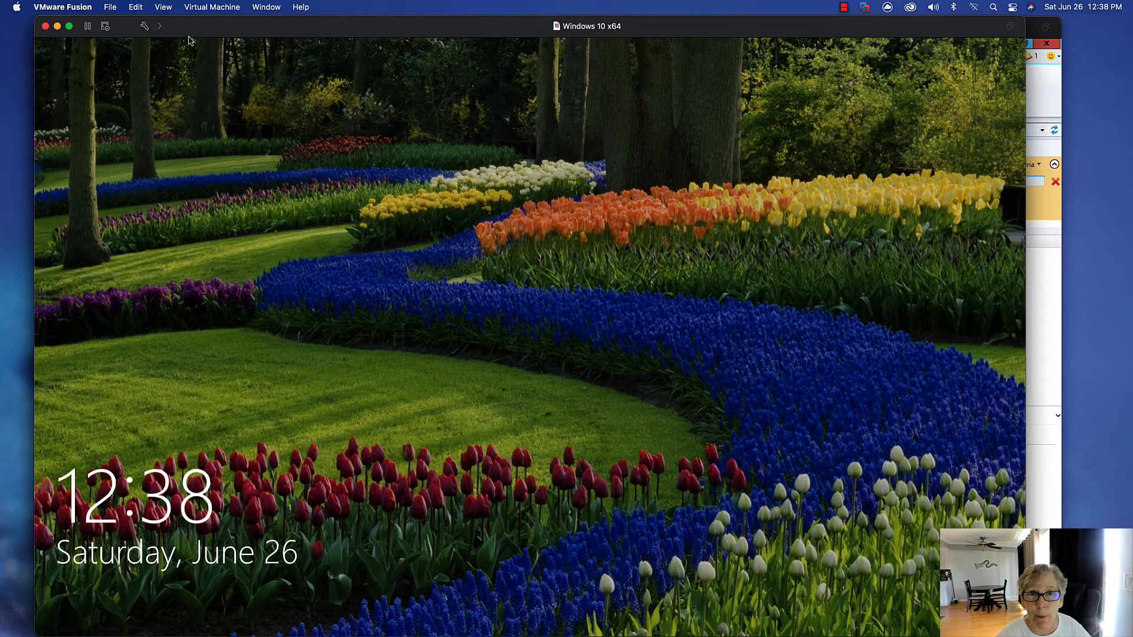
Unlock the Windows 10 x64 virtual machine by signing in with the account password
{"action": "left_click", "coordinate": [200, 9]}
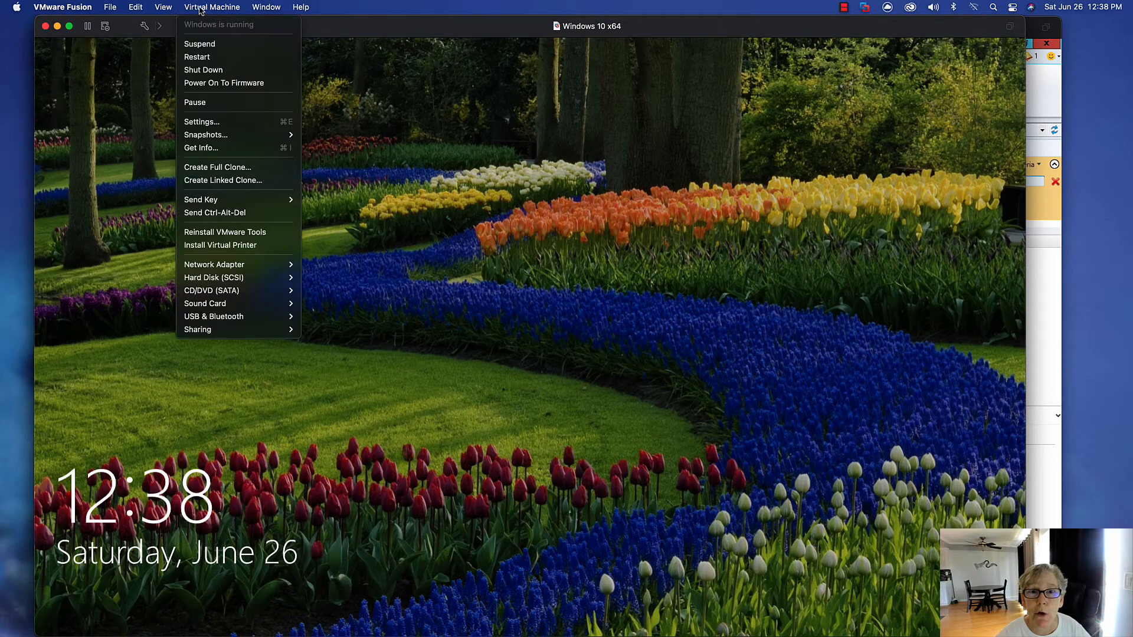
{"action": "left_click", "coordinate": [213, 214]}
{"action": "type", "text": "********"}
{"action": "key", "text": "Return"}
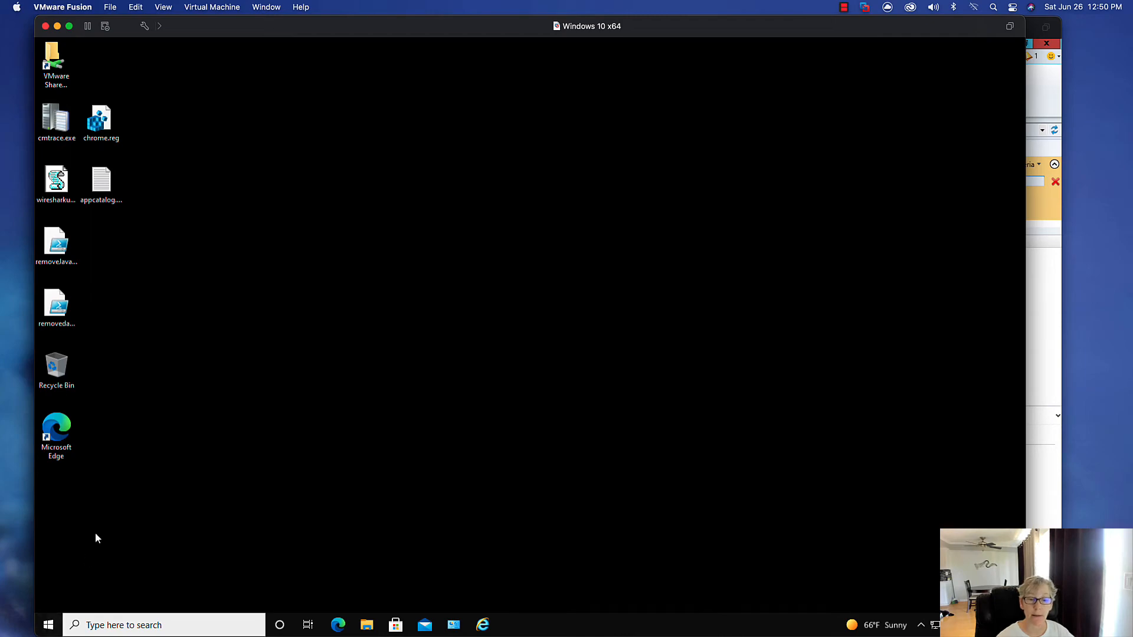
Check the Windows version and OS build in the client's system information, and close Settings
{"action": "key", "text": "super+x"}
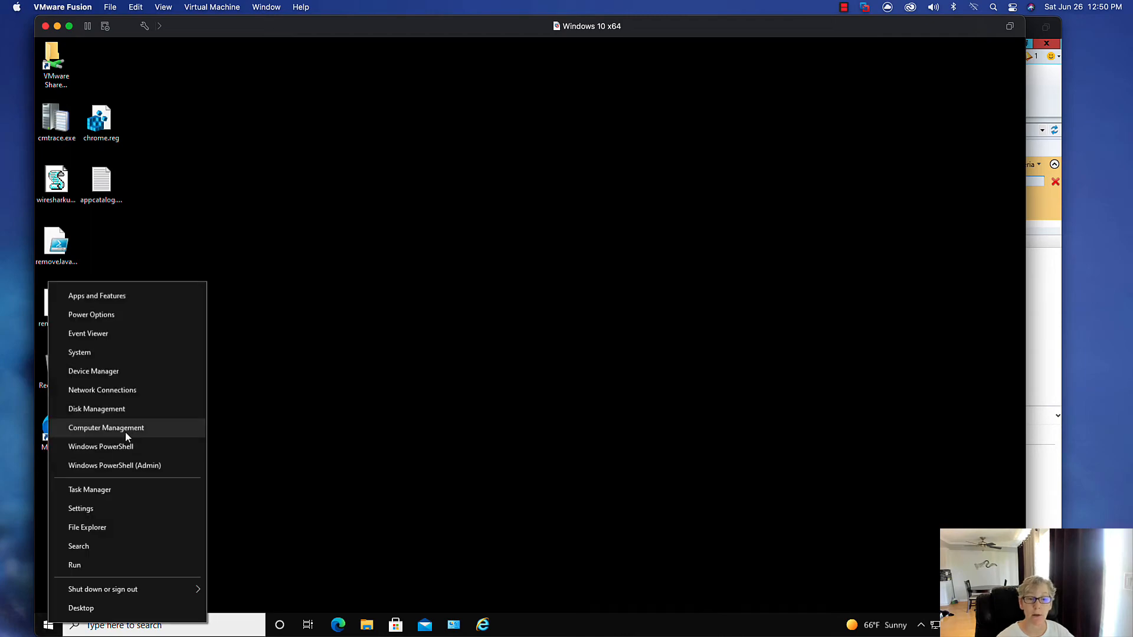
{"action": "left_click", "coordinate": [127, 352]}
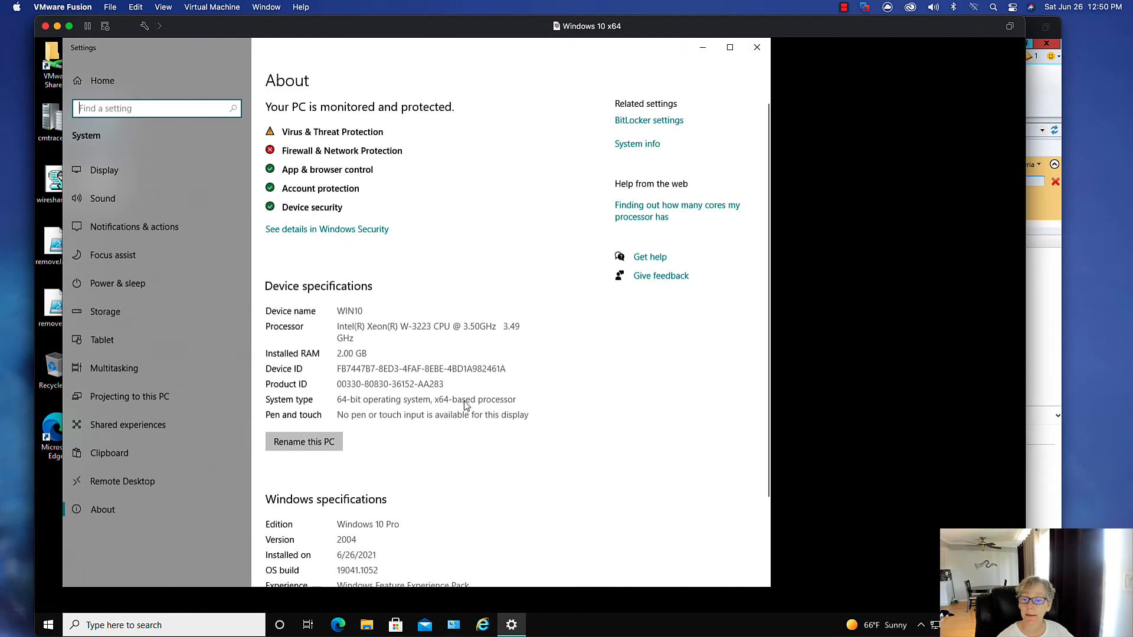
{"action": "scroll", "coordinate": [466, 404], "scroll_direction": "down", "scroll_amount": 2}
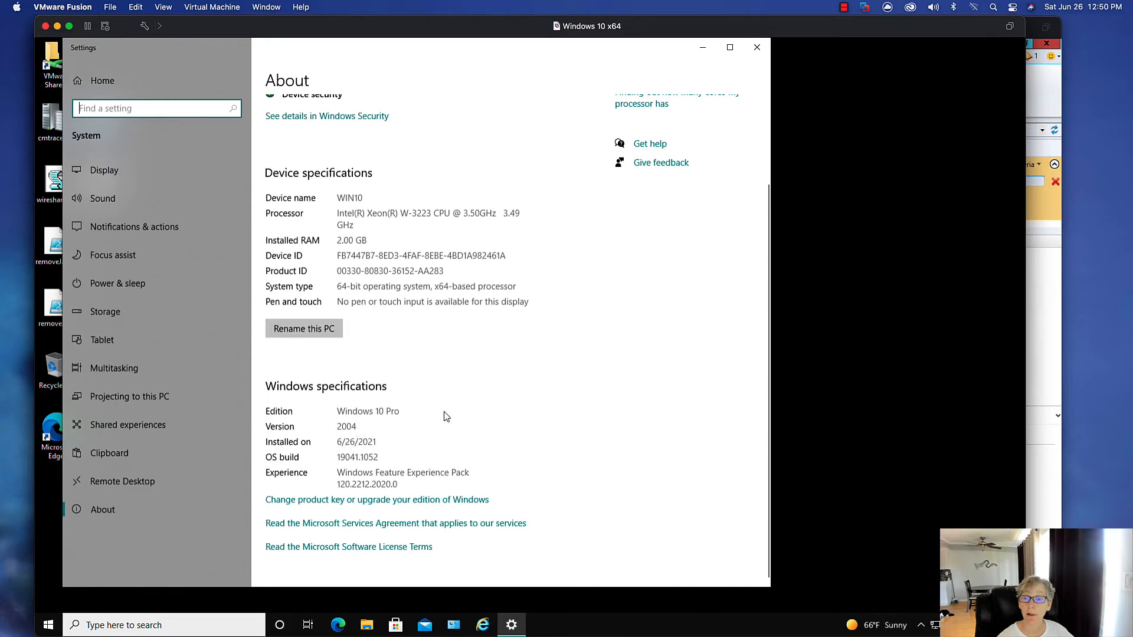
{"action": "scroll", "coordinate": [445, 399], "scroll_direction": "up", "scroll_amount": 2}
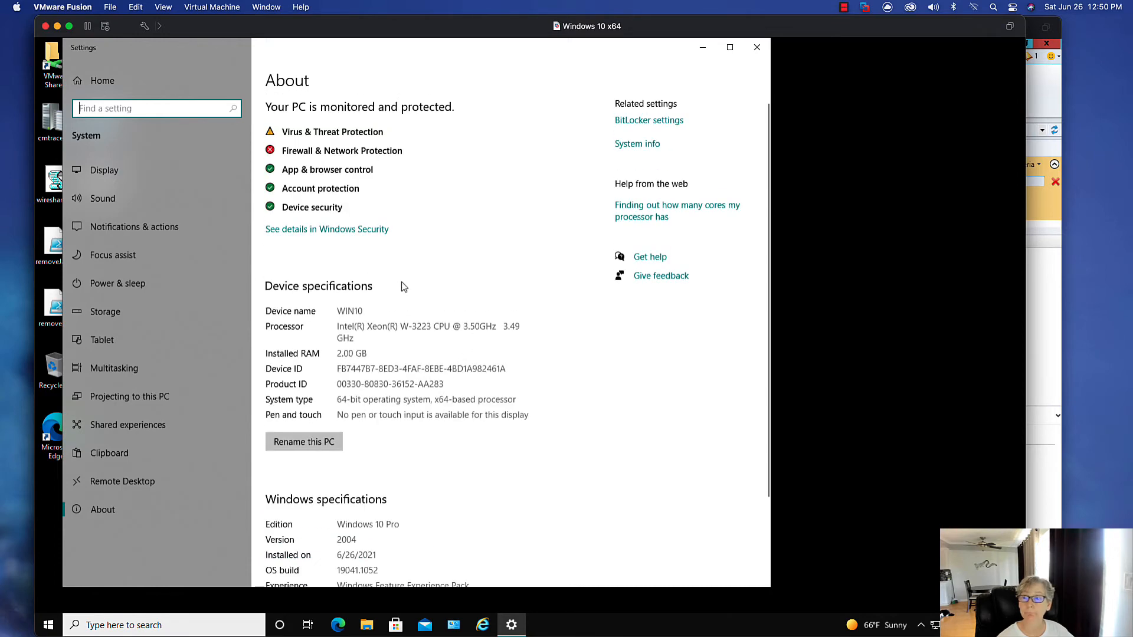
{"action": "scroll", "coordinate": [536, 386], "scroll_direction": "down", "scroll_amount": 2}
{"action": "scroll", "coordinate": [536, 386], "scroll_direction": "down", "scroll_amount": 1}
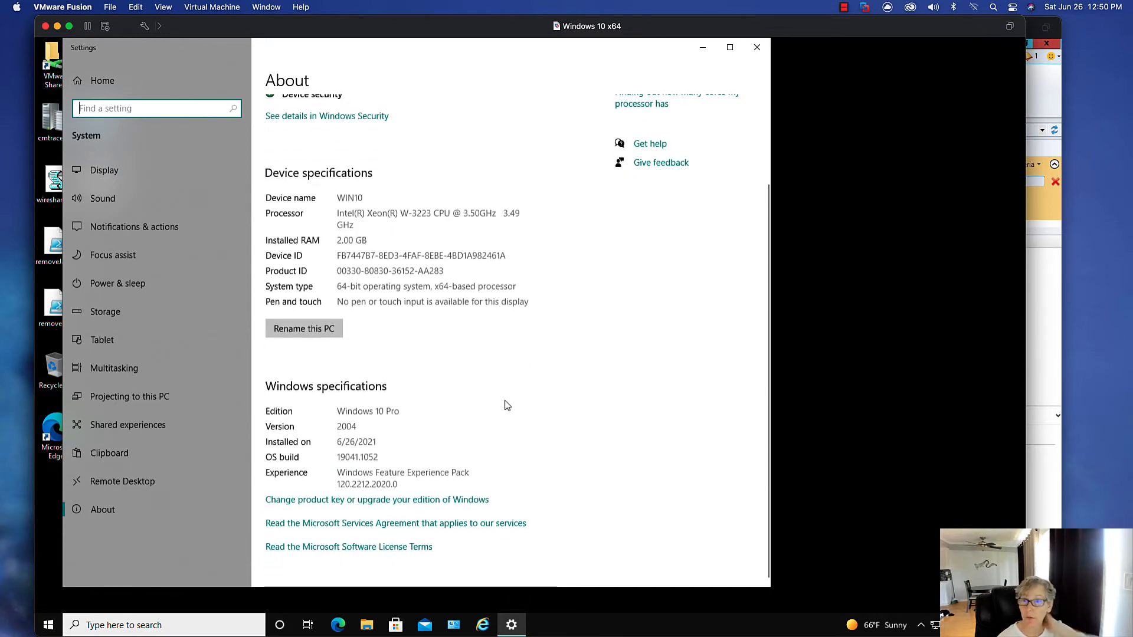
{"action": "left_click", "coordinate": [758, 49]}
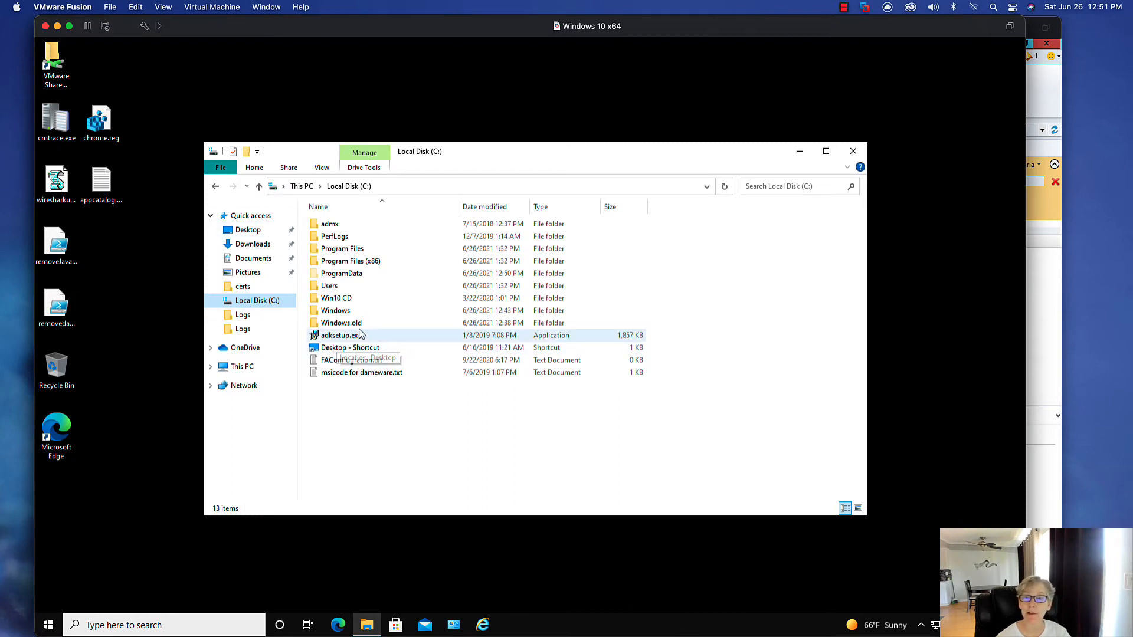
Open WUAHandler.log from C:\Windows\CCM\Logs, examine its update installation entries, and close the log
{"action": "double_click", "coordinate": [335, 311]}
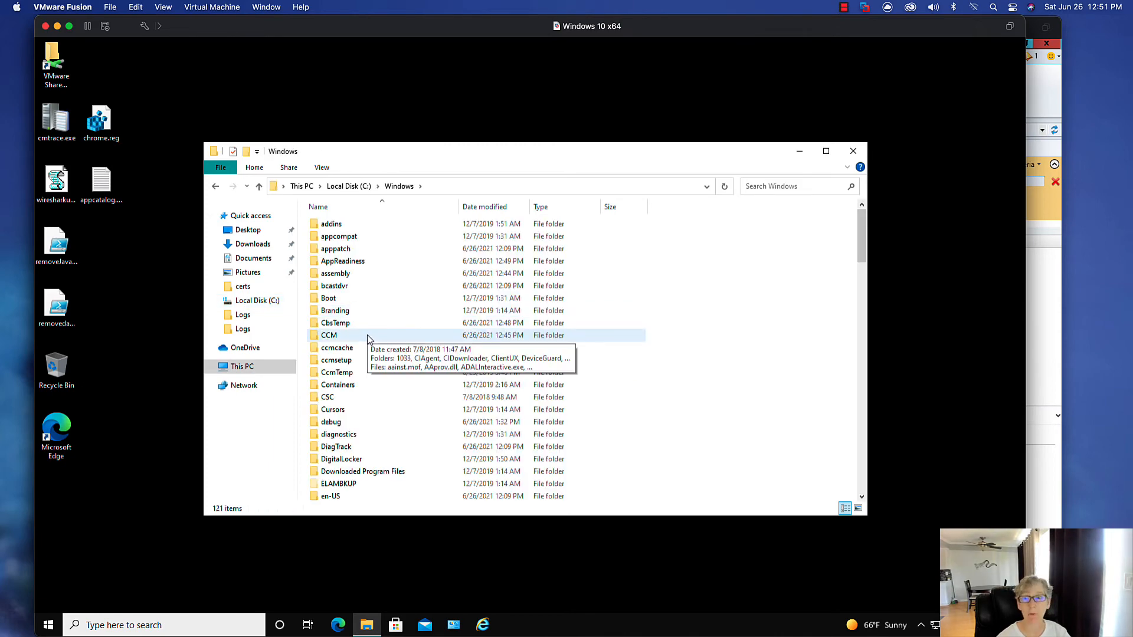
{"action": "double_click", "coordinate": [368, 336]}
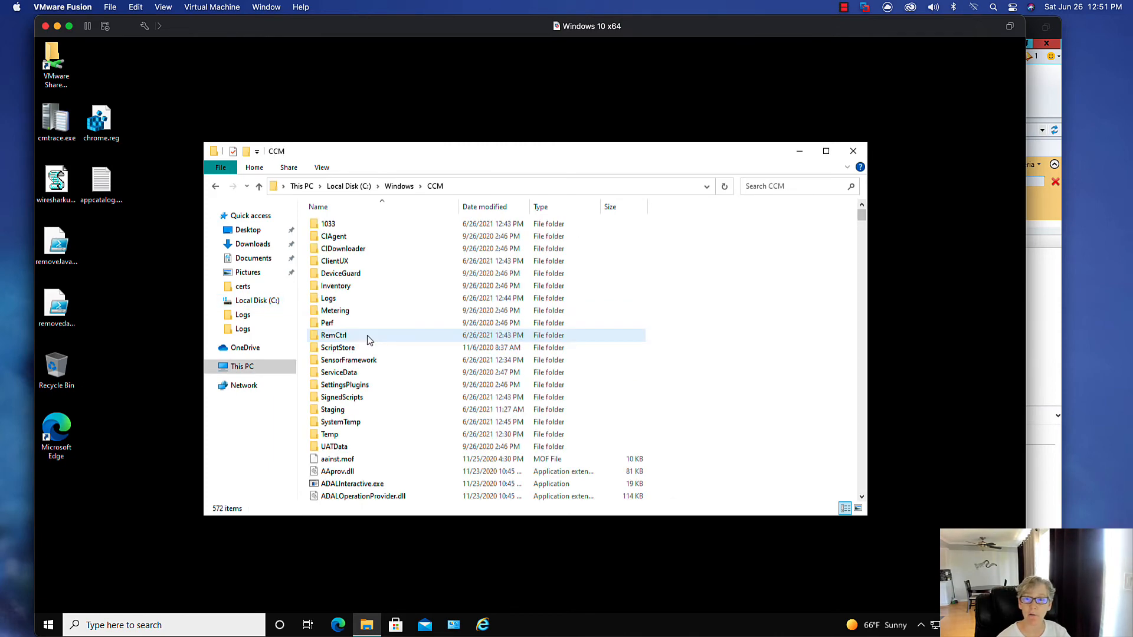
{"action": "double_click", "coordinate": [366, 304]}
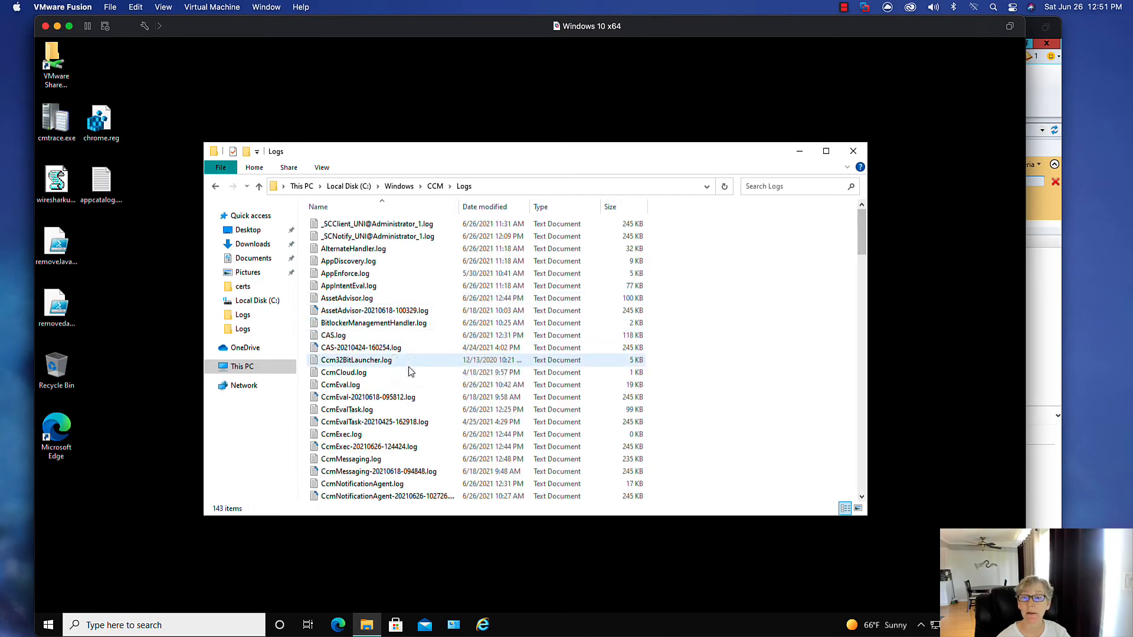
{"action": "scroll", "coordinate": [407, 371], "scroll_direction": "down", "scroll_amount": 20}
{"action": "scroll", "coordinate": [416, 385], "scroll_direction": "down", "scroll_amount": 15}
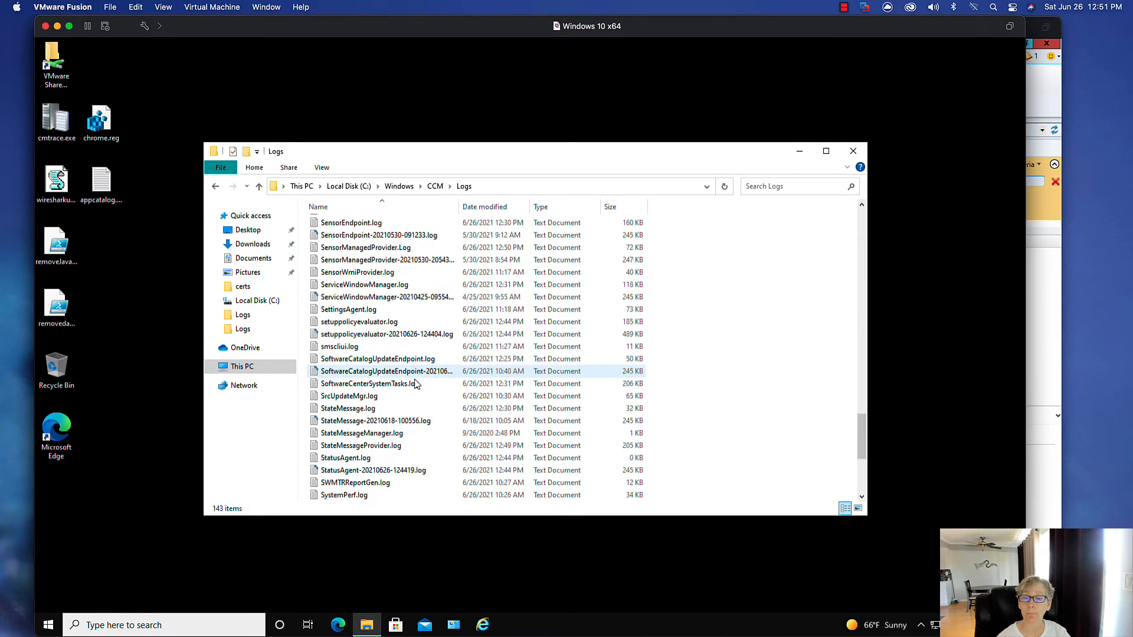
{"action": "scroll", "coordinate": [395, 369], "scroll_direction": "up", "scroll_amount": 5}
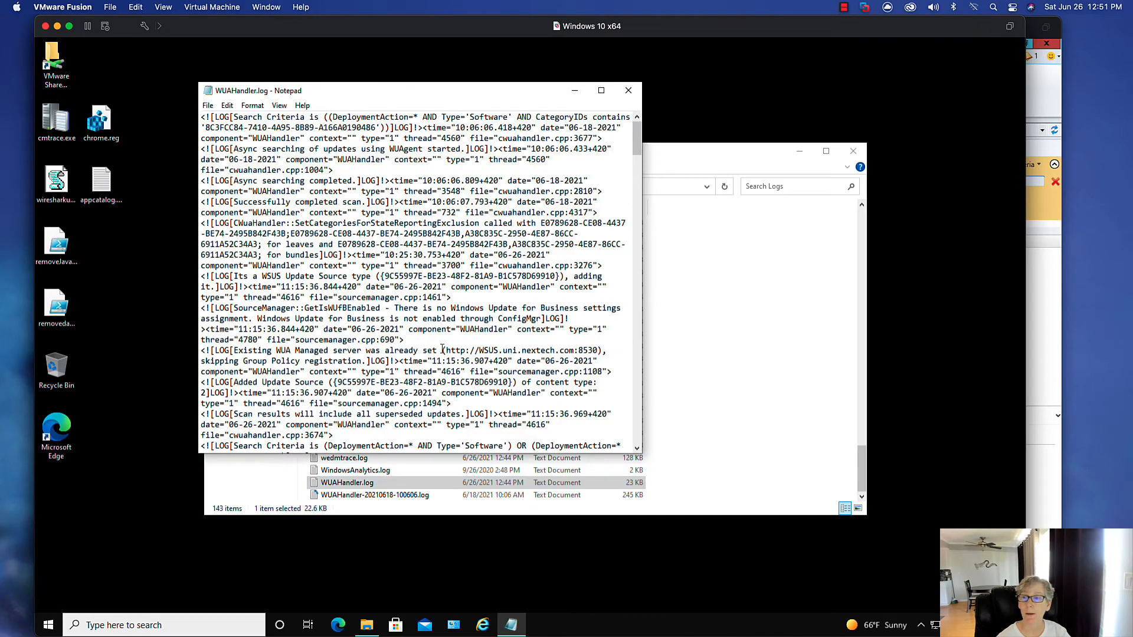
{"action": "left_click", "coordinate": [601, 90]}
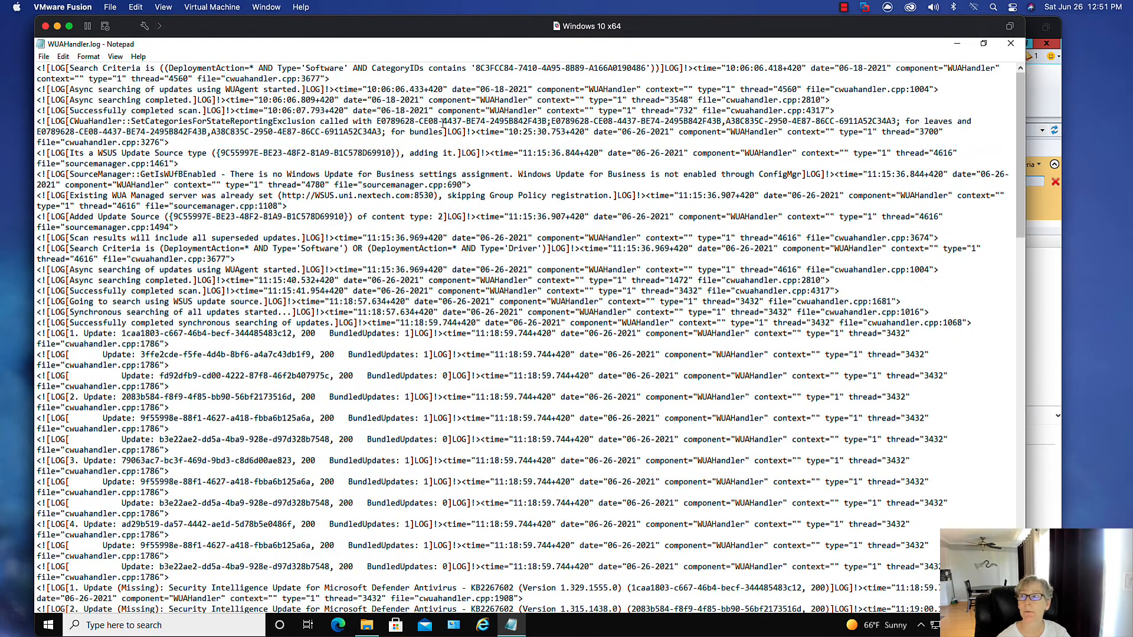
{"action": "left_click", "coordinate": [984, 43]}
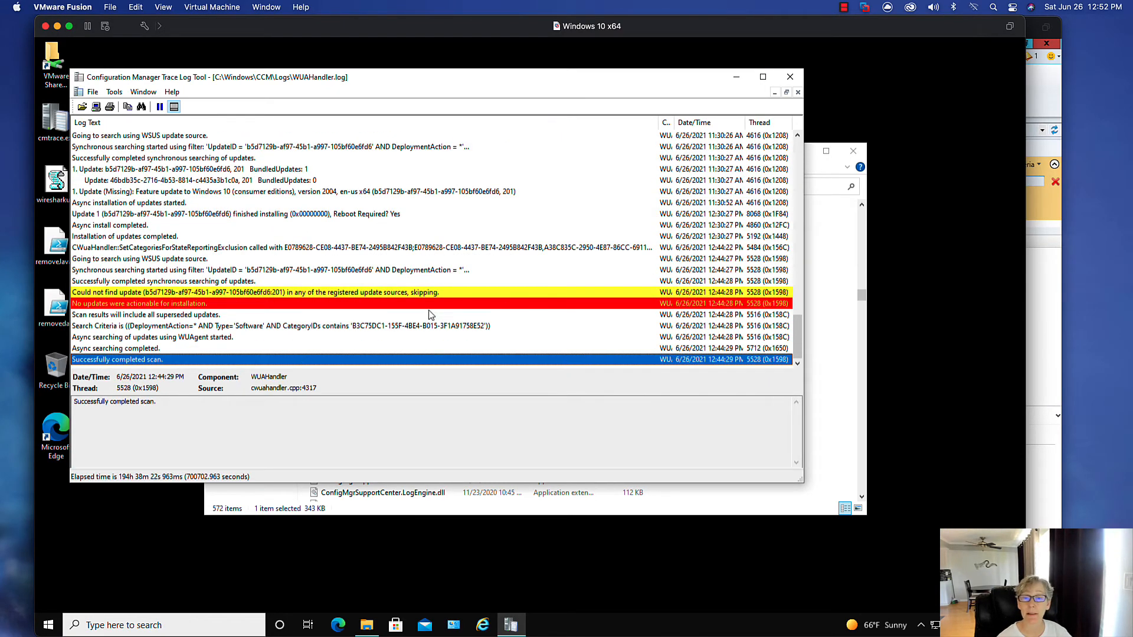
{"action": "left_click", "coordinate": [790, 76]}
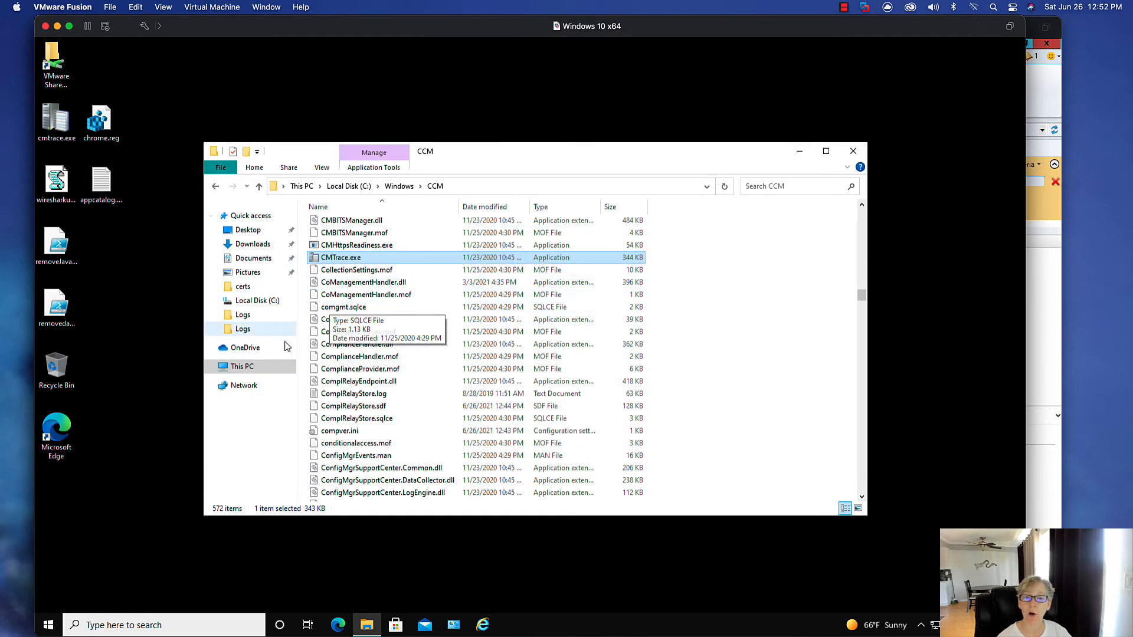
Open UpdatesDeployment.log from C:\Windows\CCM\Logs with CMTrace_x86.exe to examine the deployment entries
{"action": "left_click", "coordinate": [270, 370]}
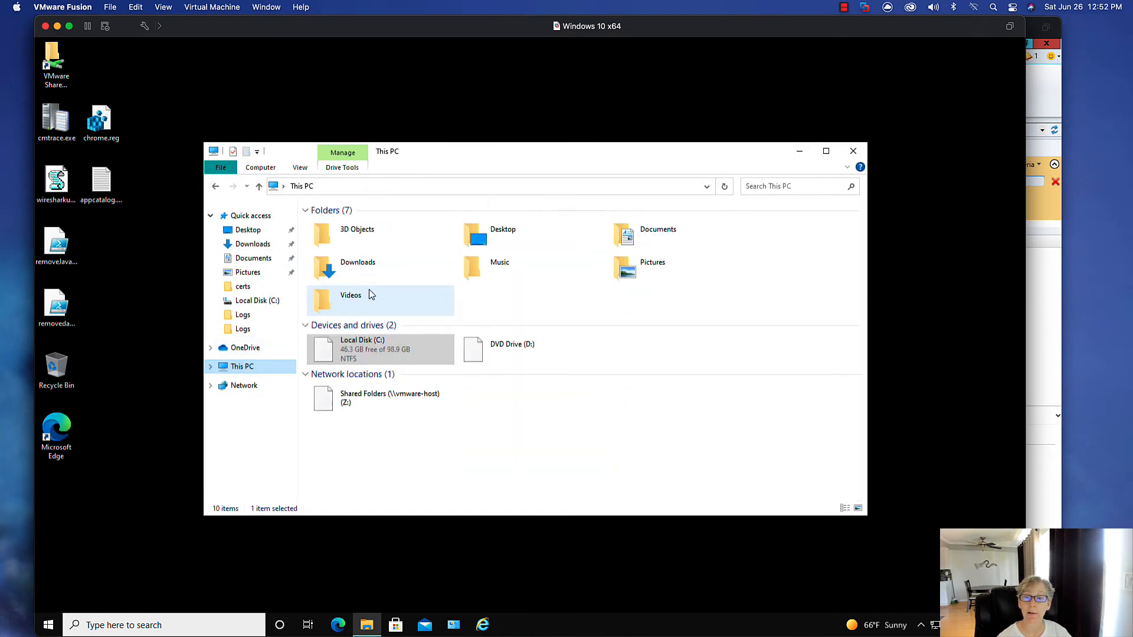
{"action": "double_click", "coordinate": [336, 360]}
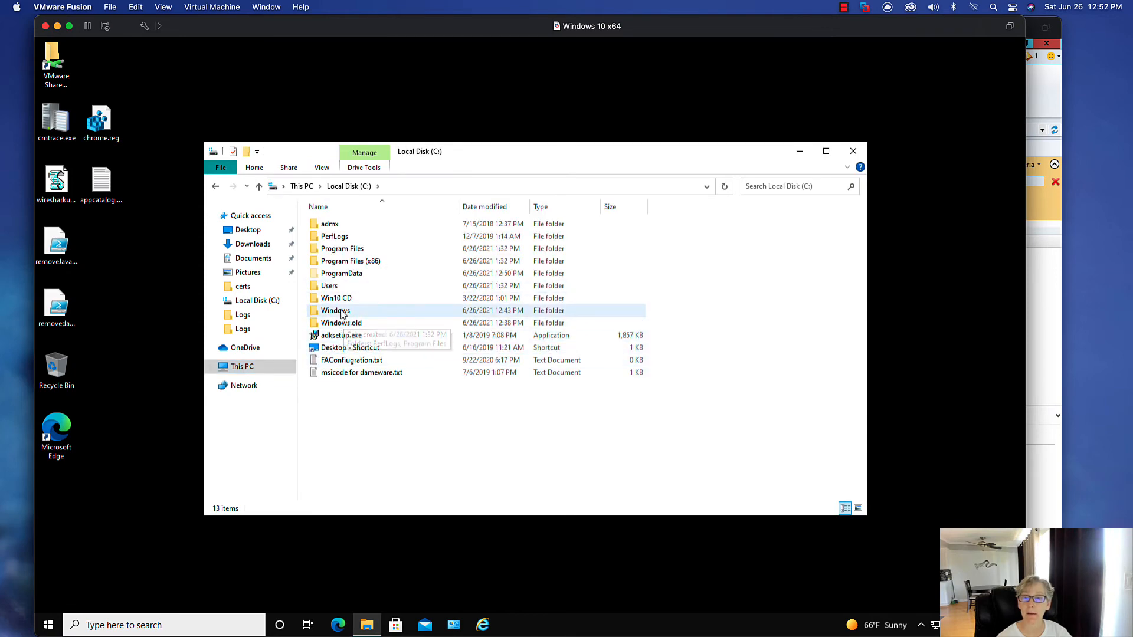
{"action": "double_click", "coordinate": [370, 312]}
{"action": "double_click", "coordinate": [348, 335]}
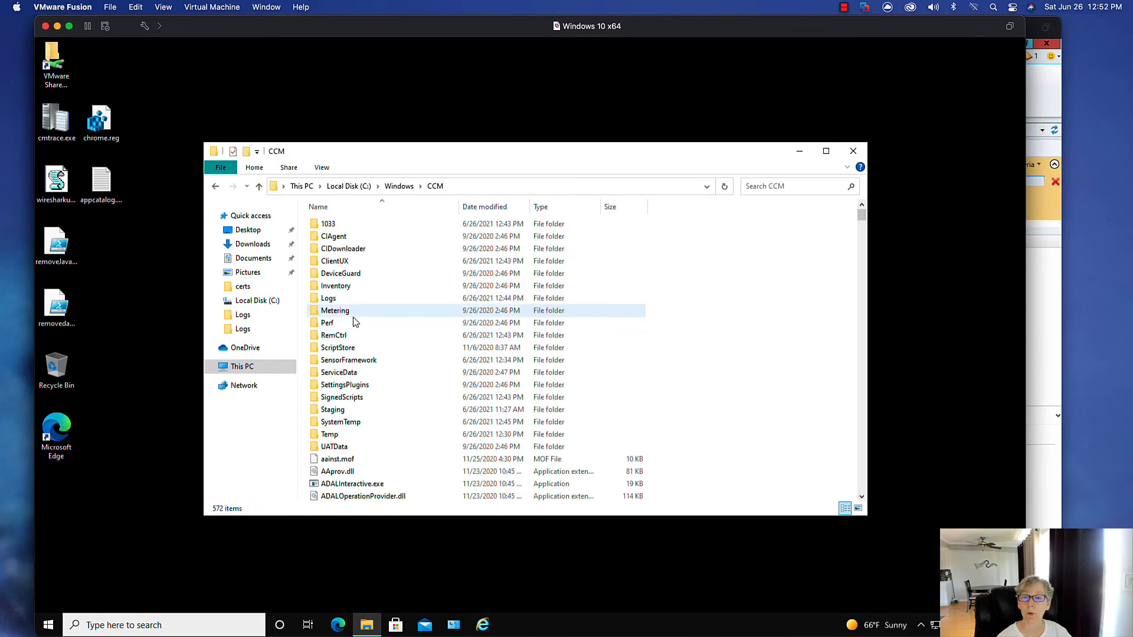
{"action": "double_click", "coordinate": [348, 305]}
{"action": "scroll", "coordinate": [413, 374], "scroll_direction": "down", "scroll_amount": 14}
{"action": "scroll", "coordinate": [394, 335], "scroll_direction": "down", "scroll_amount": 18}
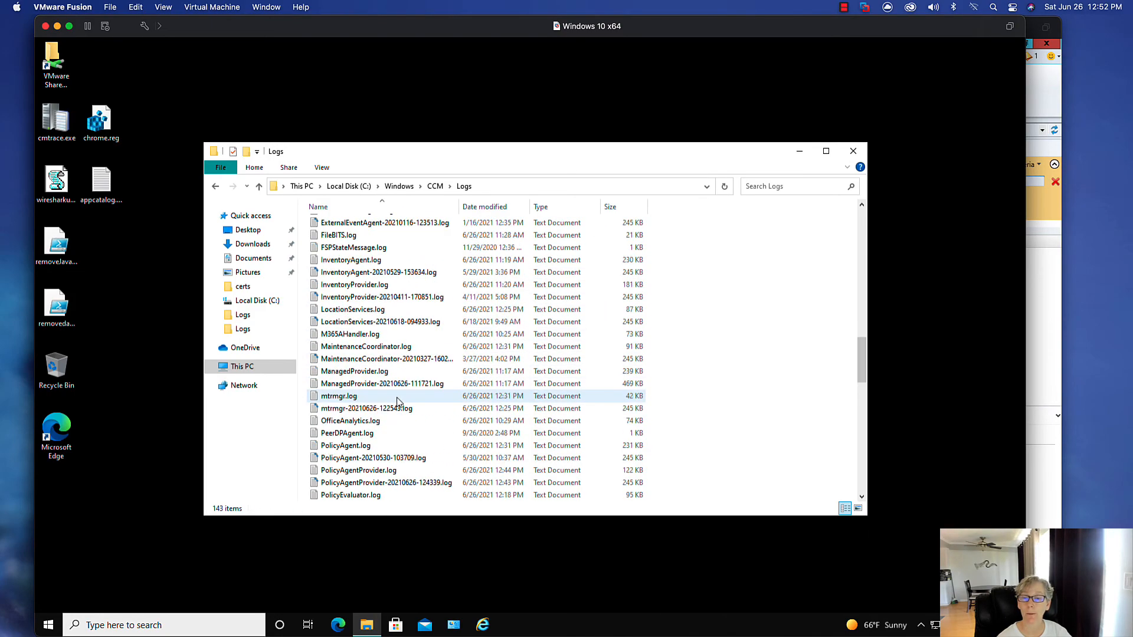
{"action": "scroll", "coordinate": [408, 397], "scroll_direction": "down", "scroll_amount": 5}
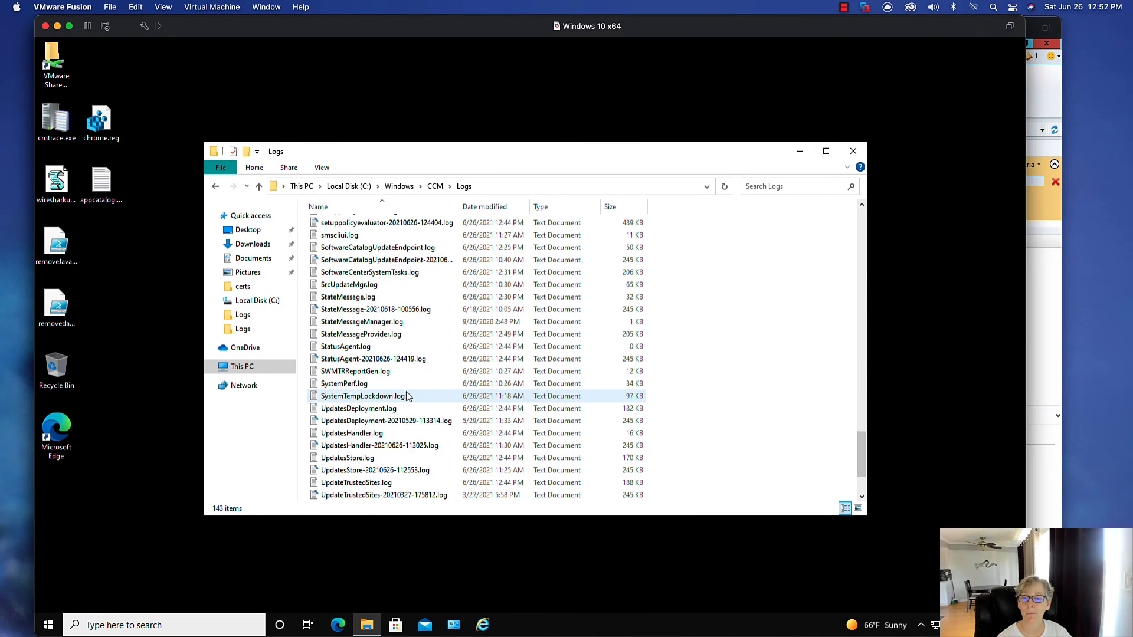
{"action": "right_click", "coordinate": [389, 408]}
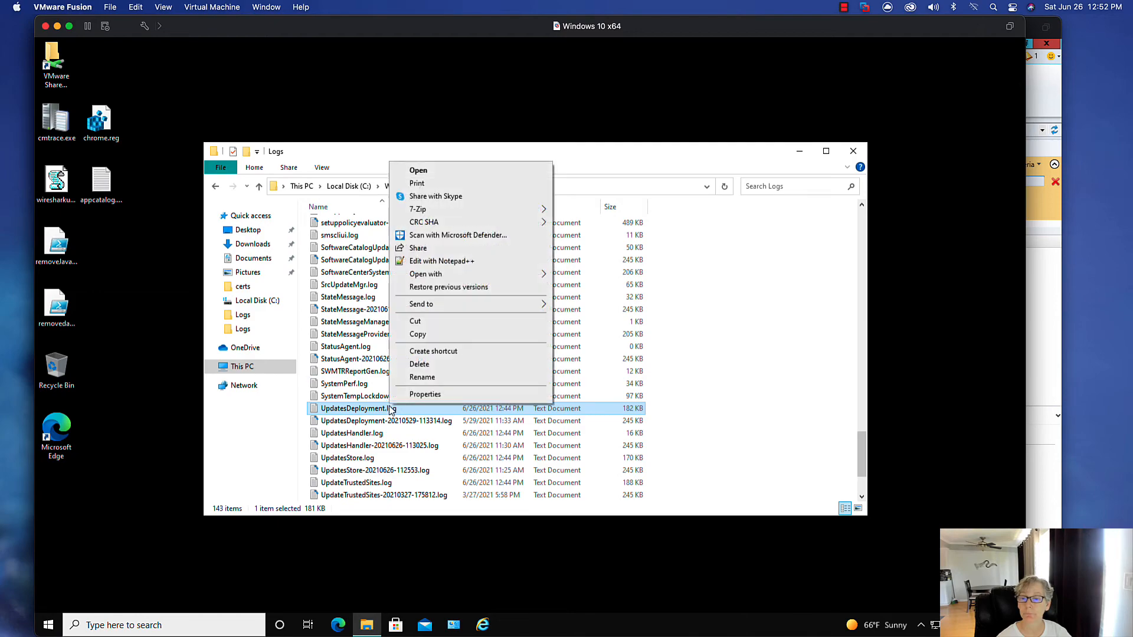
{"action": "mouse_move", "coordinate": [519, 275]}
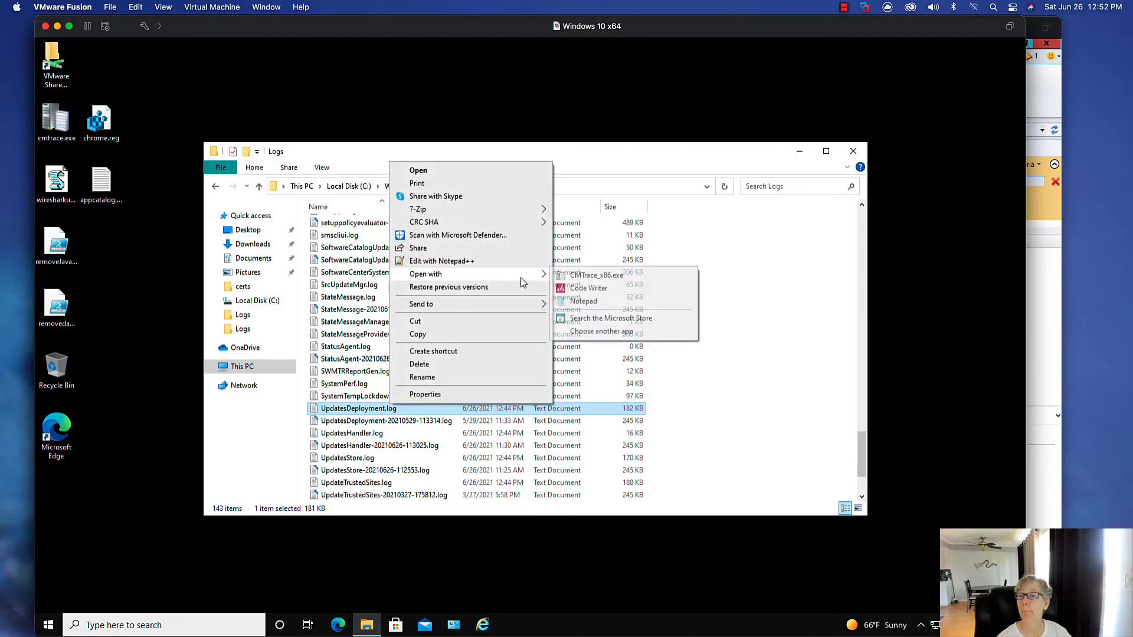
{"action": "left_click", "coordinate": [597, 275]}
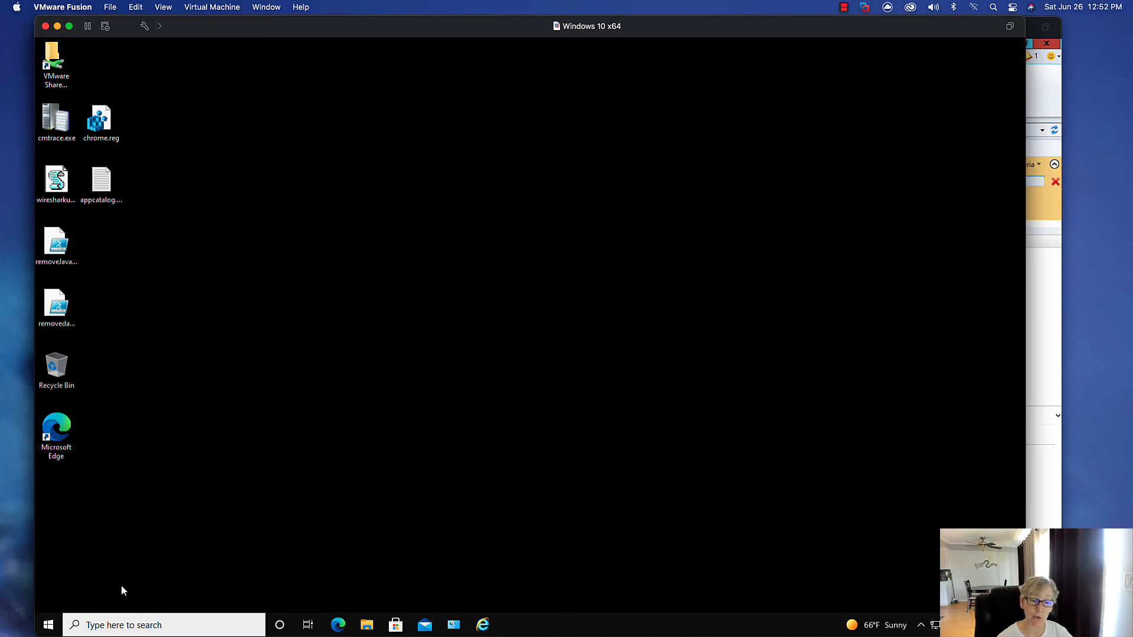
Open Software Center on the upgraded Windows 10 client
{"action": "left_click", "coordinate": [50, 628]}
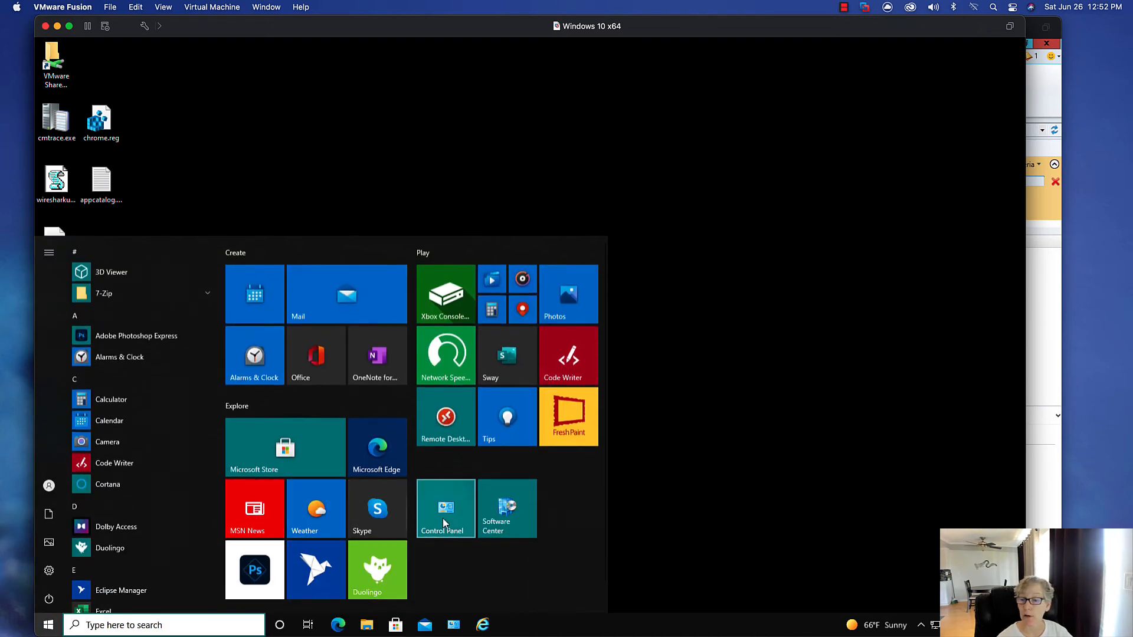
{"action": "left_click", "coordinate": [507, 508]}
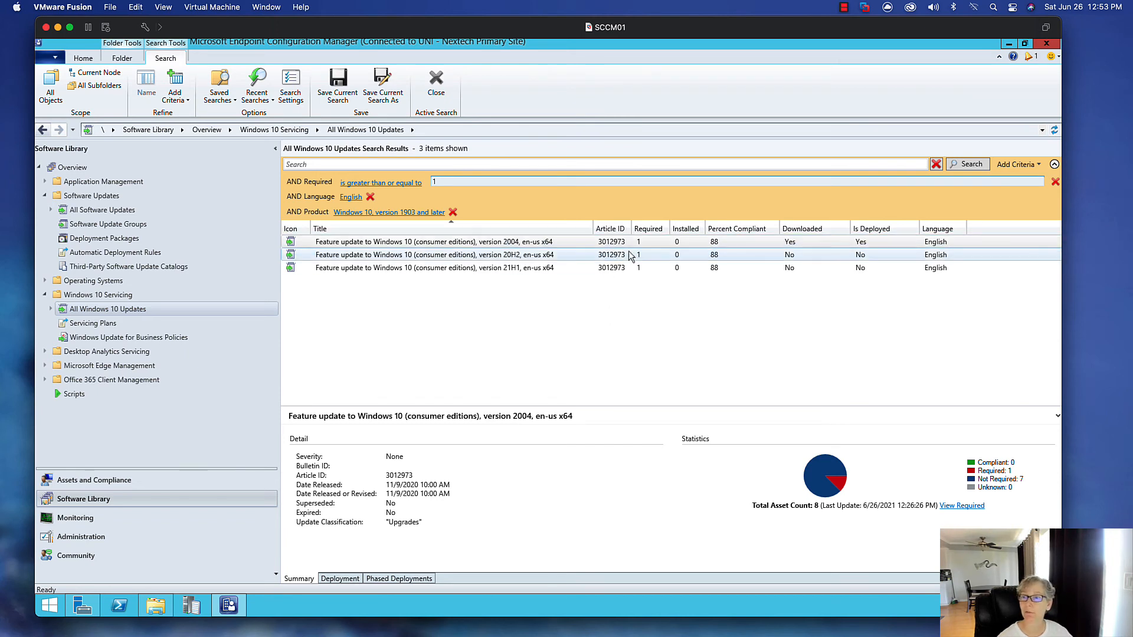
In the SCCM01 console, check the version 2004 feature update and read the Configuration Manager notifications
{"action": "left_click", "coordinate": [523, 246]}
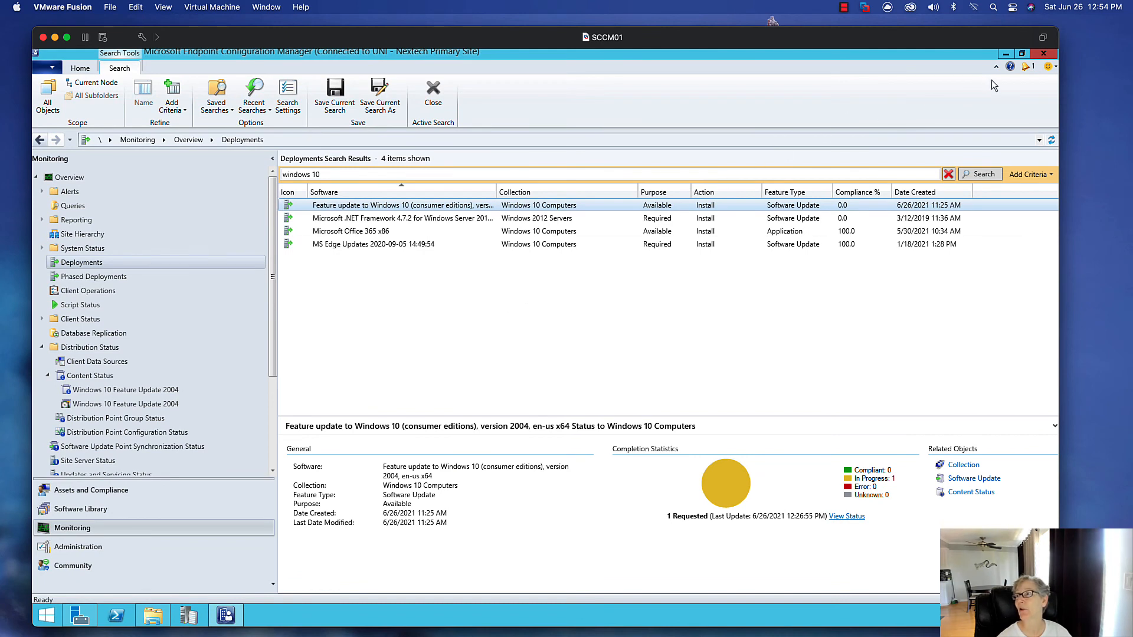
{"action": "left_click", "coordinate": [1028, 66]}
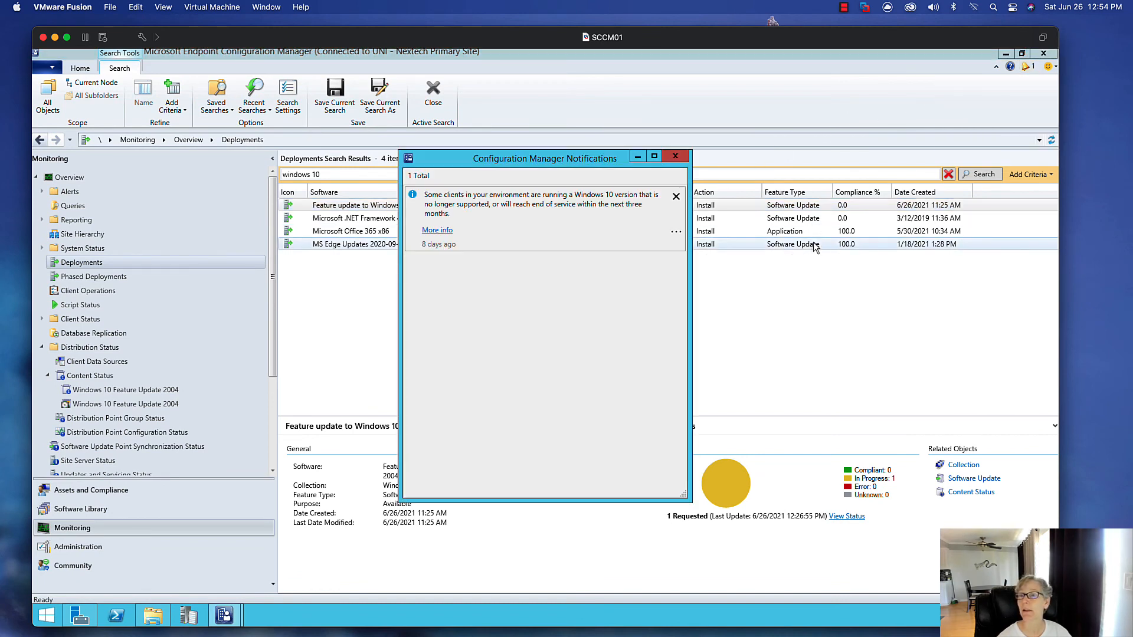
{"action": "left_click", "coordinate": [675, 156]}
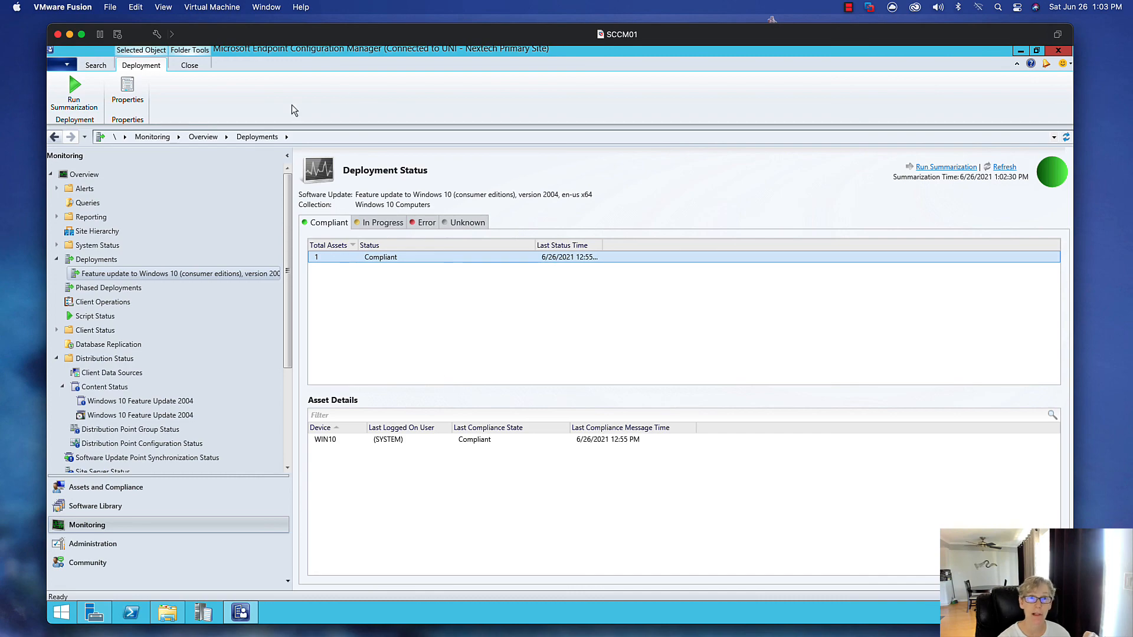
Minimize the SCCM01 virtual machine and select the Windows Defender Application Guard bullet on PowerPoint's Windows 10 2004 Features slide
{"action": "left_click", "coordinate": [70, 34]}
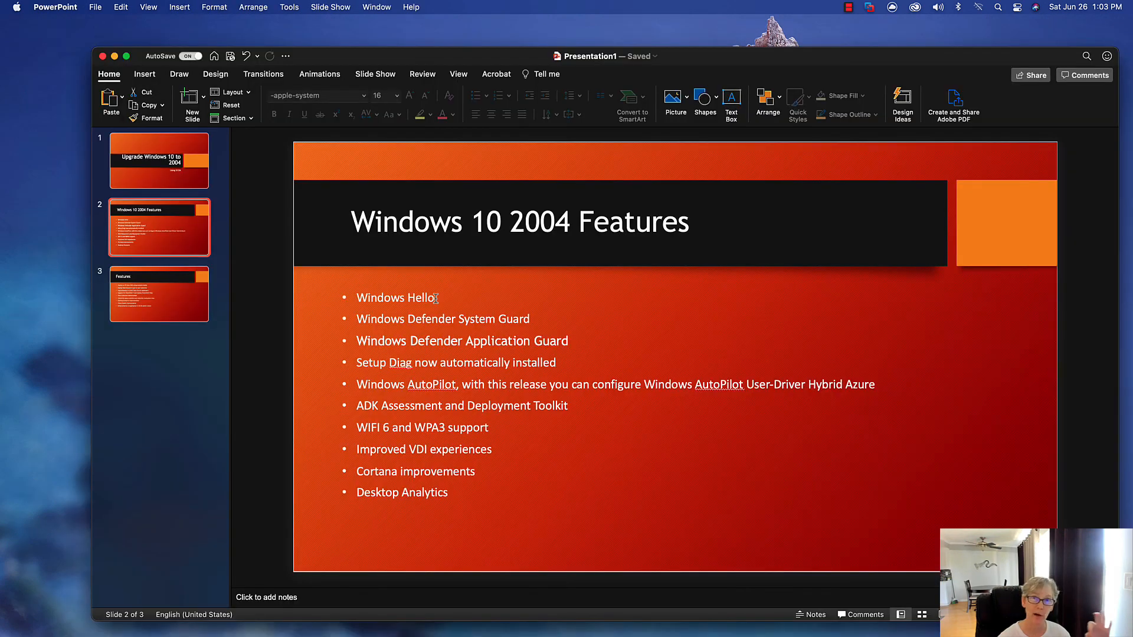
{"action": "left_click_drag", "start_coordinate": [571, 345], "coordinate": [394, 347]}
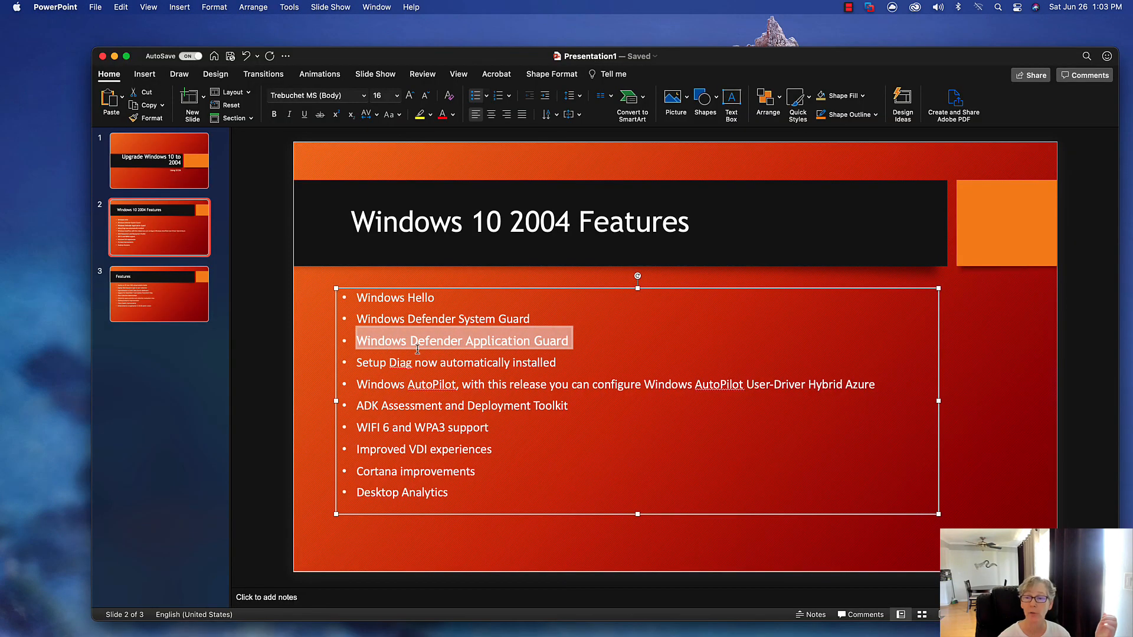